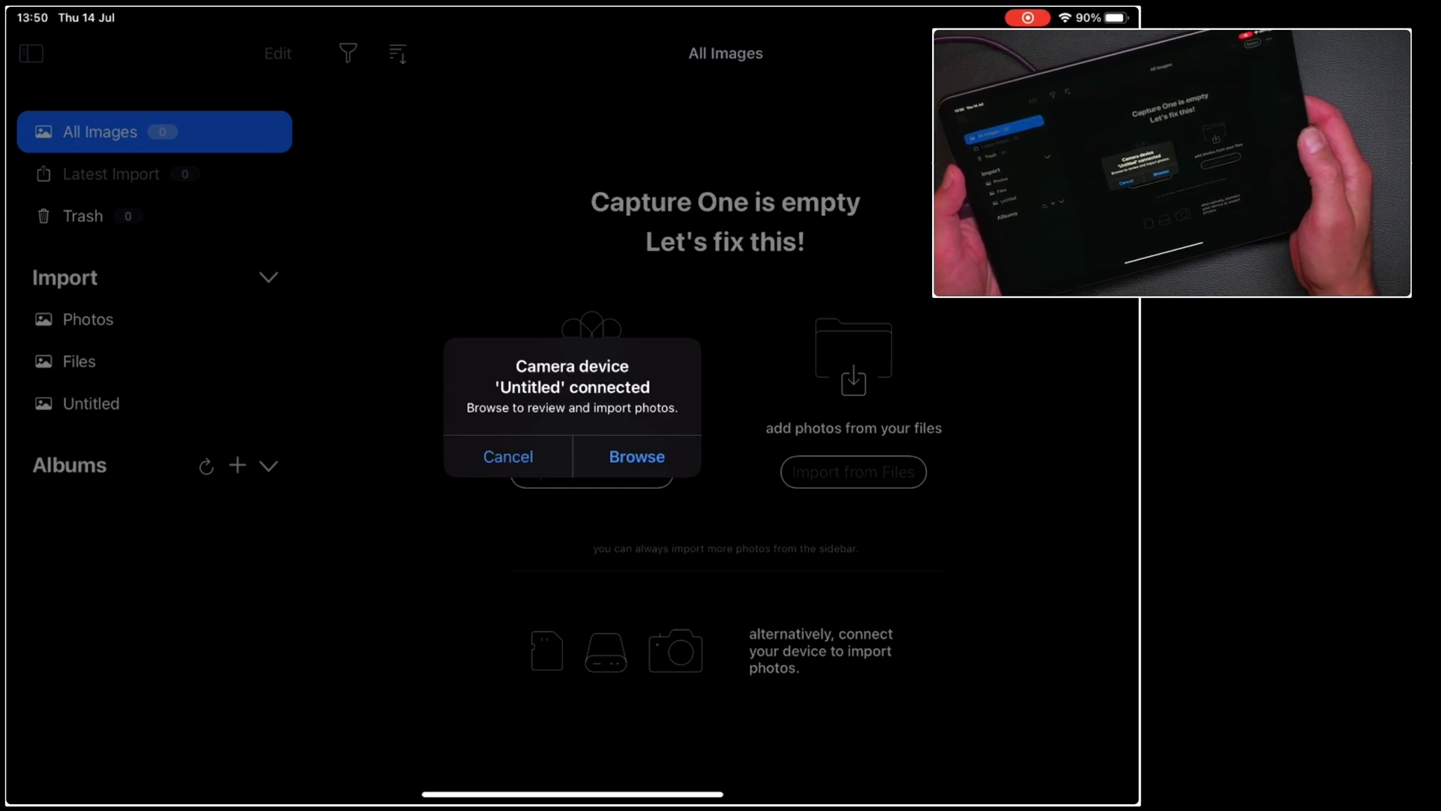
# Step: Browse the photos on the newly connected 'Untitled' camera device
pyautogui.click(636, 456)
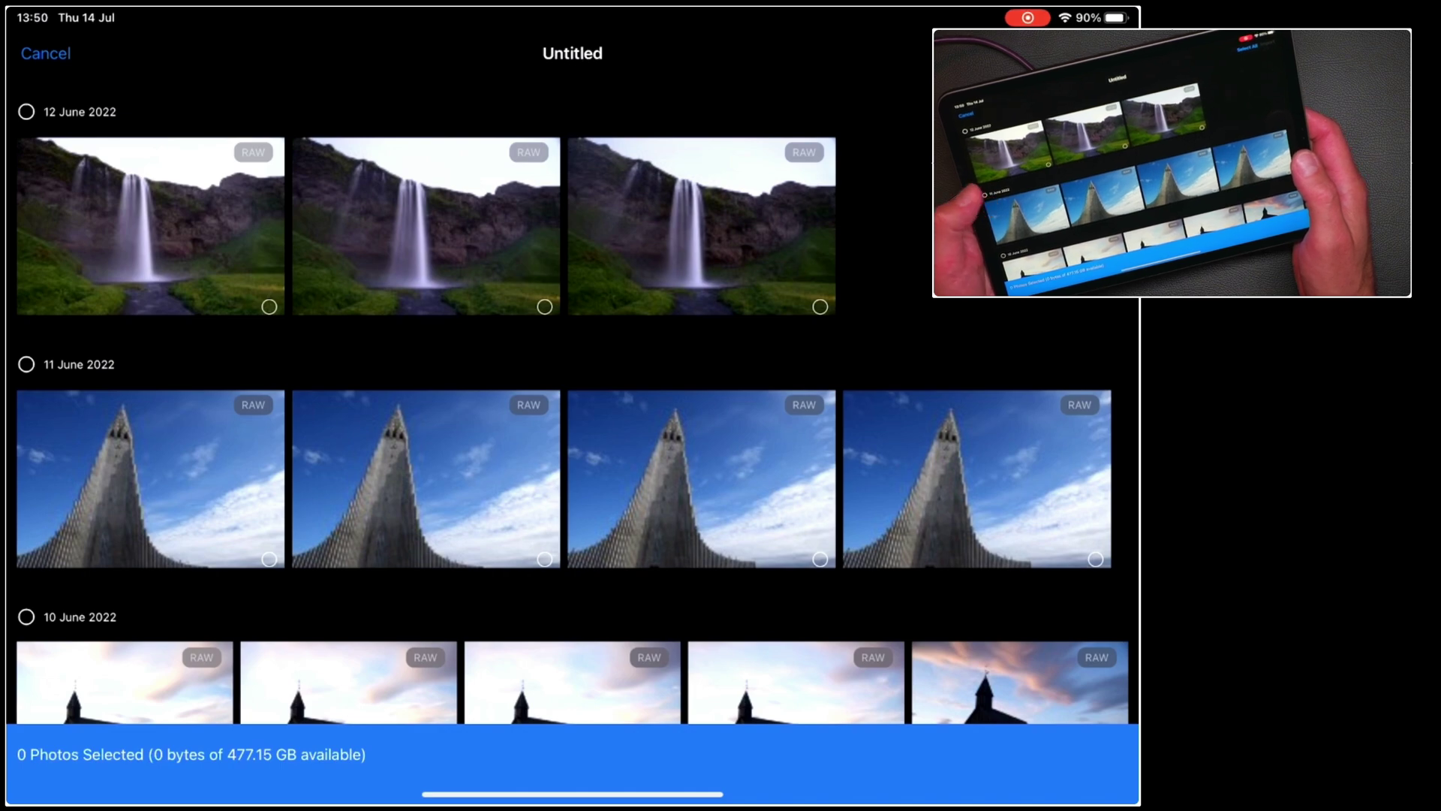
pyautogui.scroll(-5, 563, 450)
pyautogui.scroll(5, 563, 452)
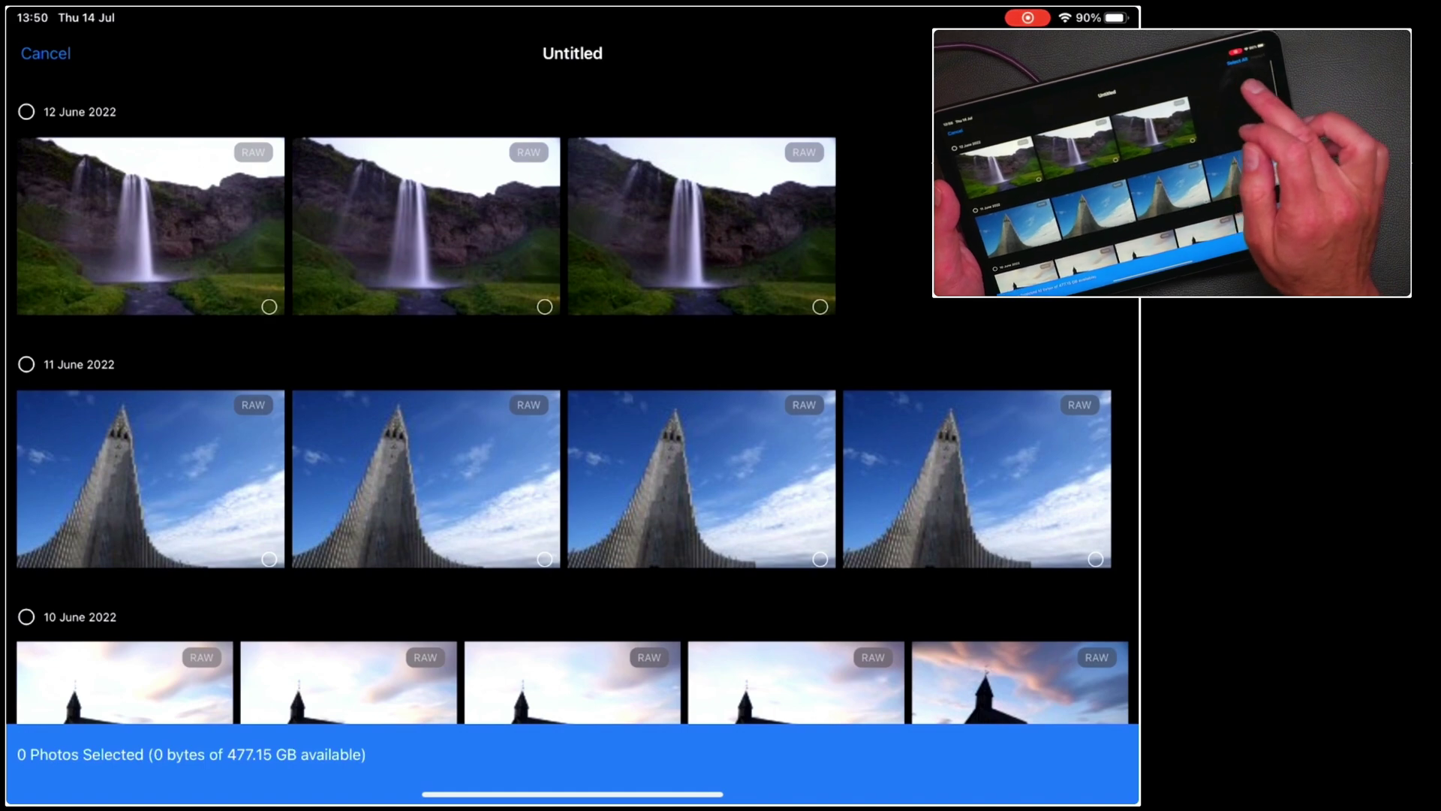
# Step: Select all 69 RAW photos on the camera card and import them
pyautogui.click(1070, 53)
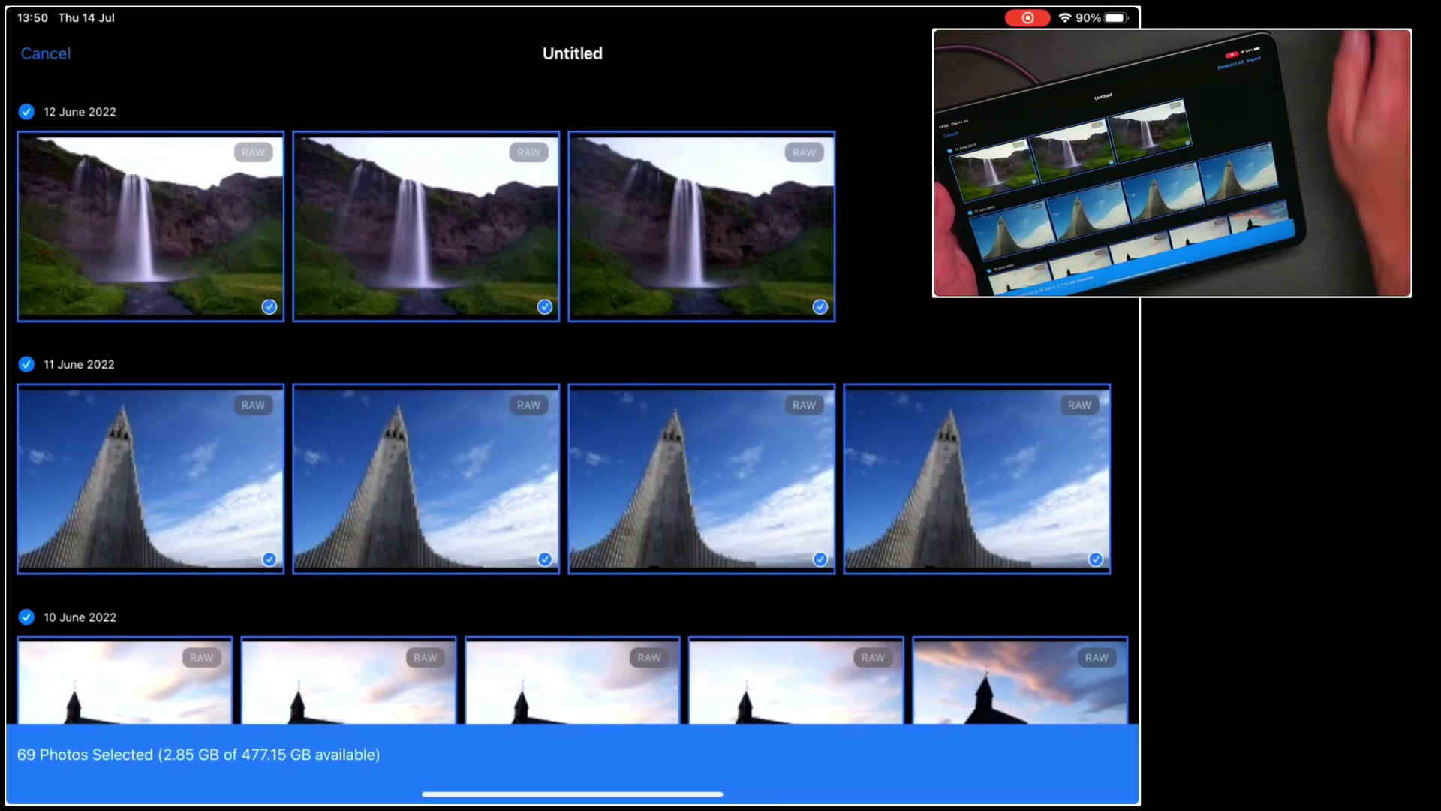
pyautogui.click(1119, 53)
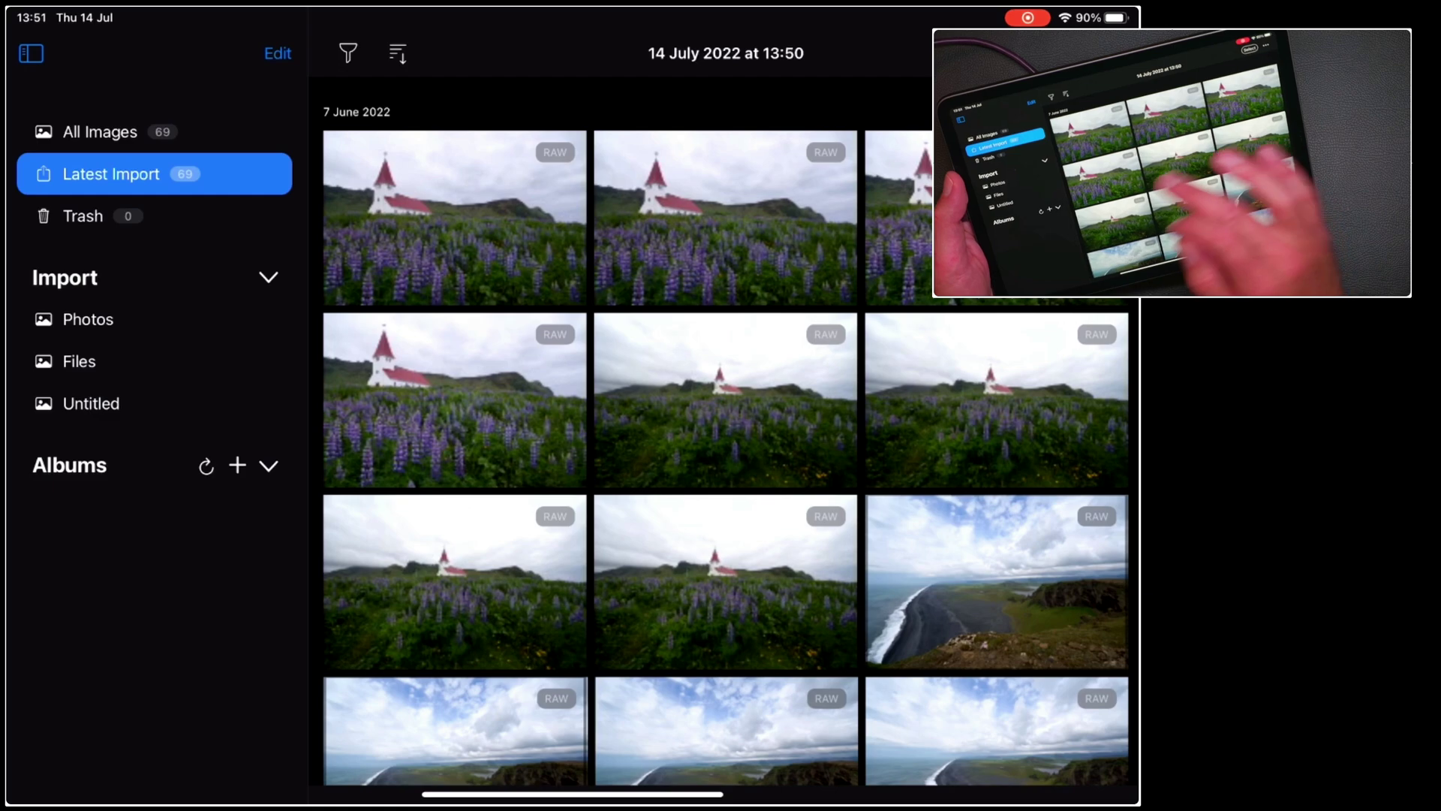
pyautogui.scroll(-5, 722, 450)
pyautogui.scroll(-5, 721, 452)
pyautogui.scroll(-5, 721, 451)
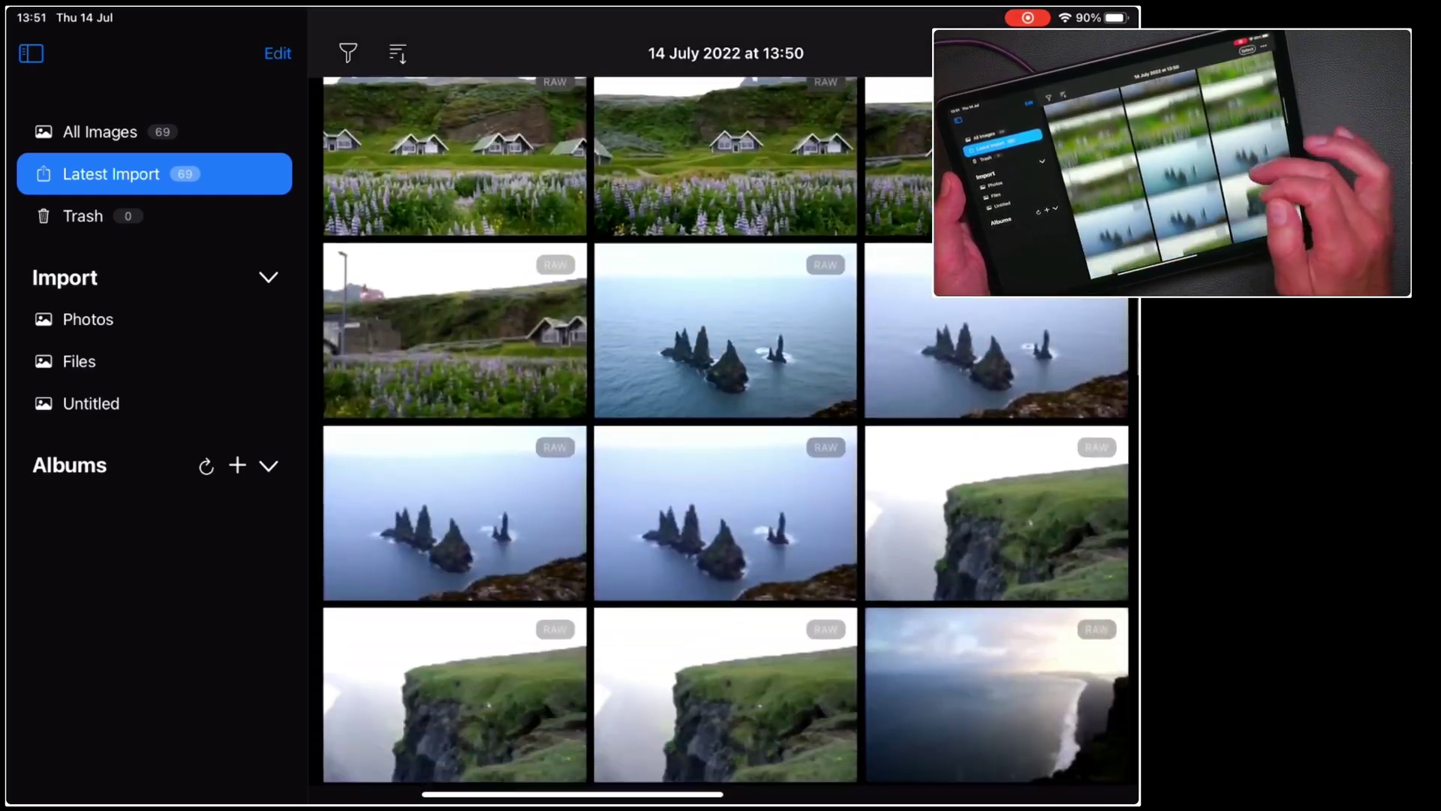
pyautogui.scroll(-5, 720, 450)
pyautogui.scroll(-5, 721, 451)
pyautogui.scroll(5, 721, 451)
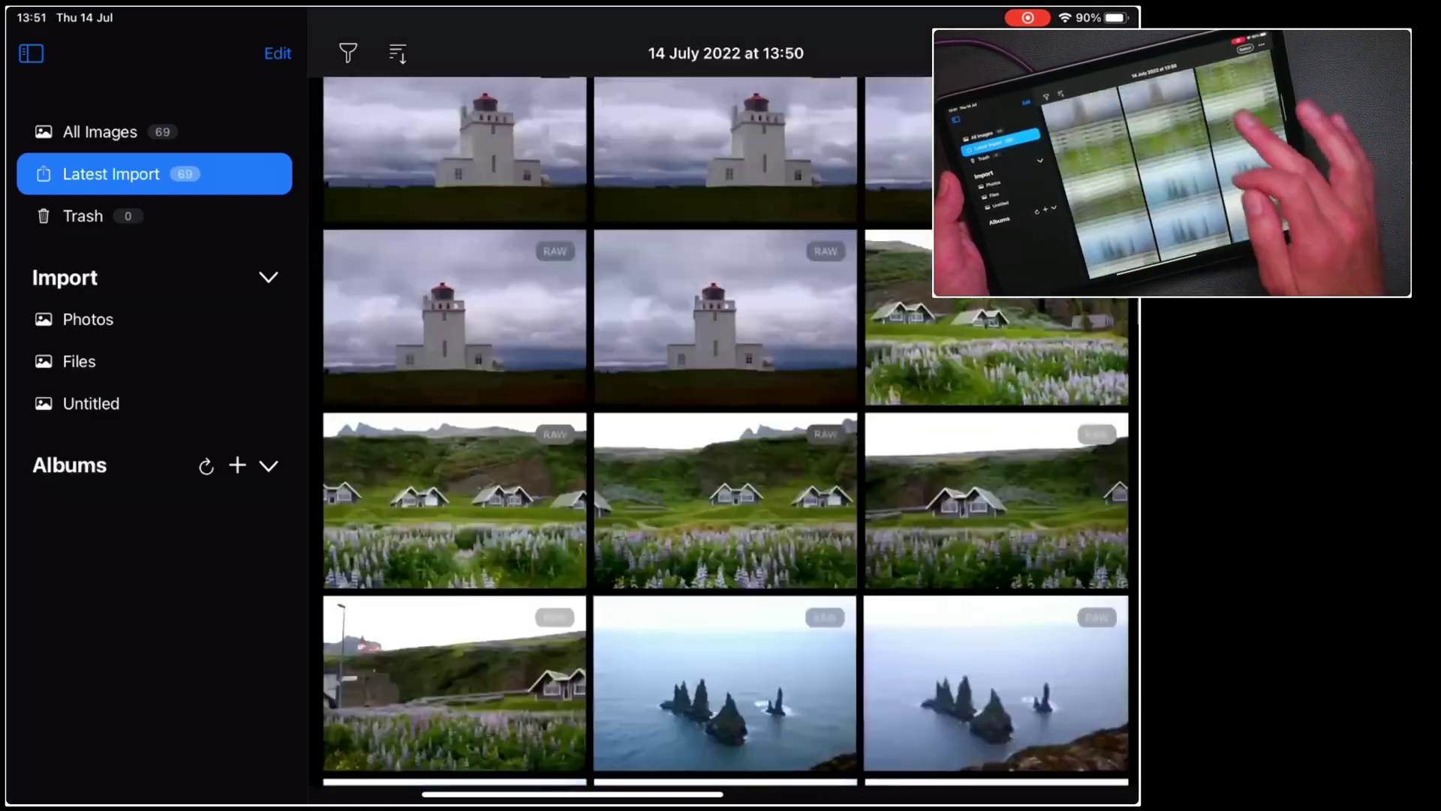
pyautogui.scroll(5, 721, 452)
pyautogui.scroll(5, 721, 451)
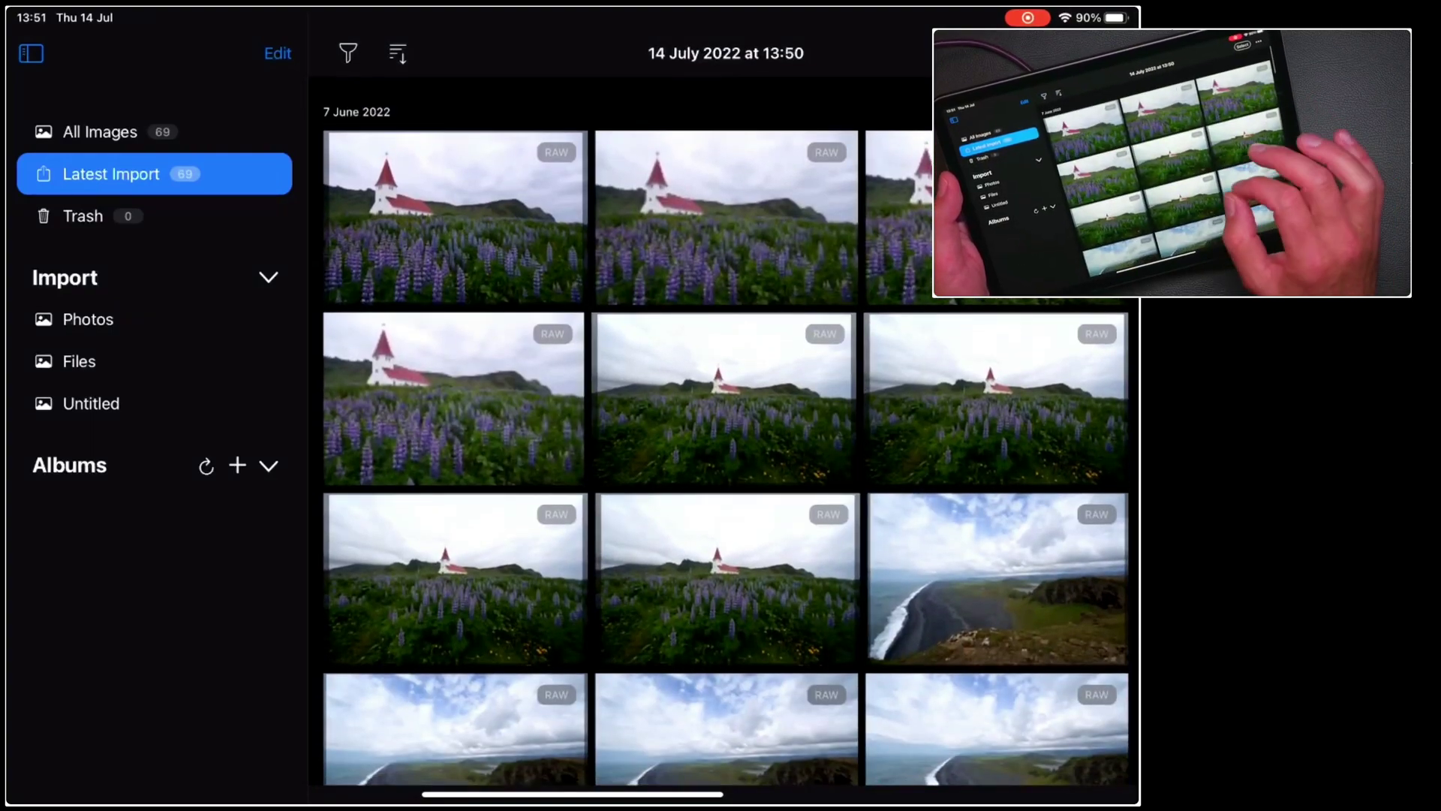
pyautogui.scroll(-3, 720, 450)
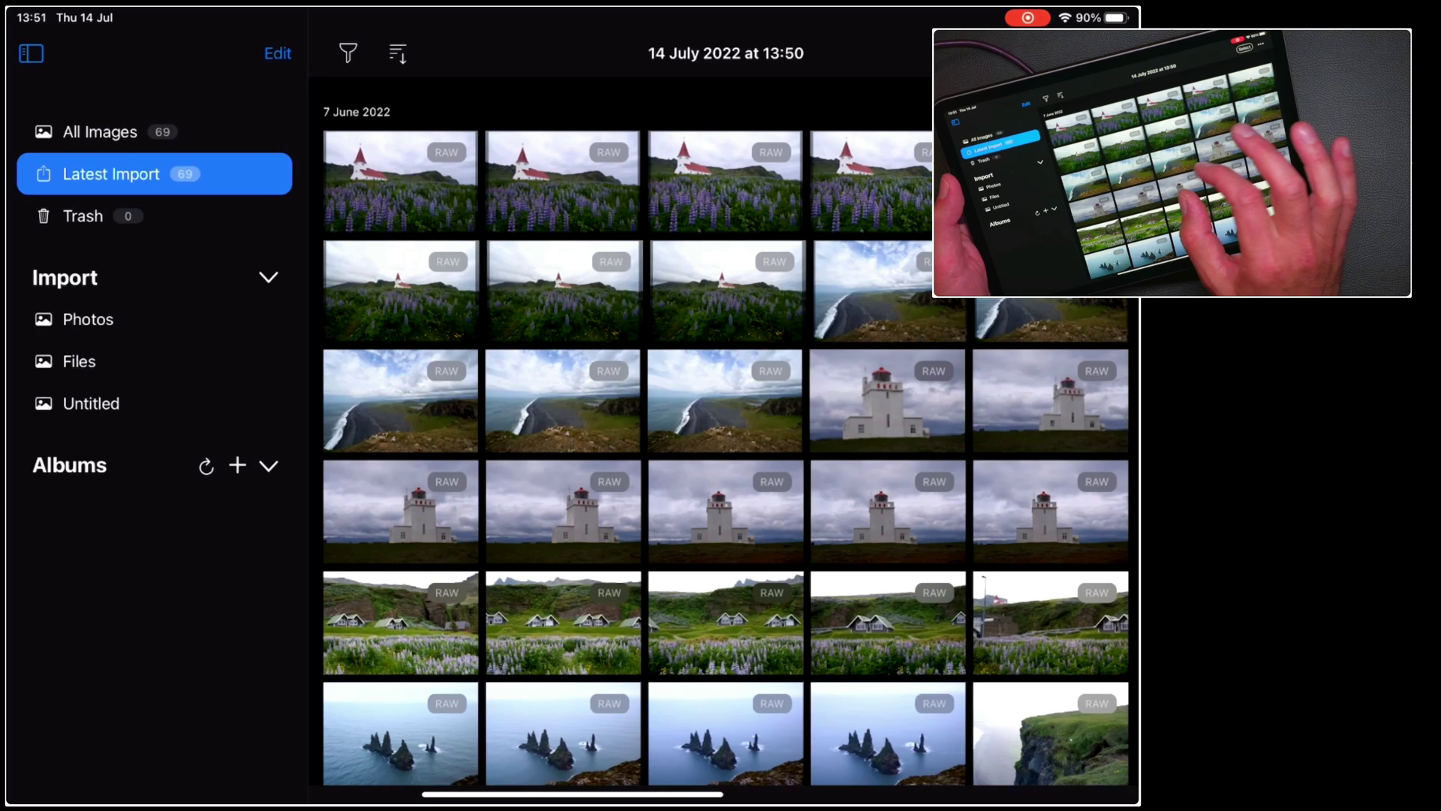
pyautogui.scroll(3, 721, 452)
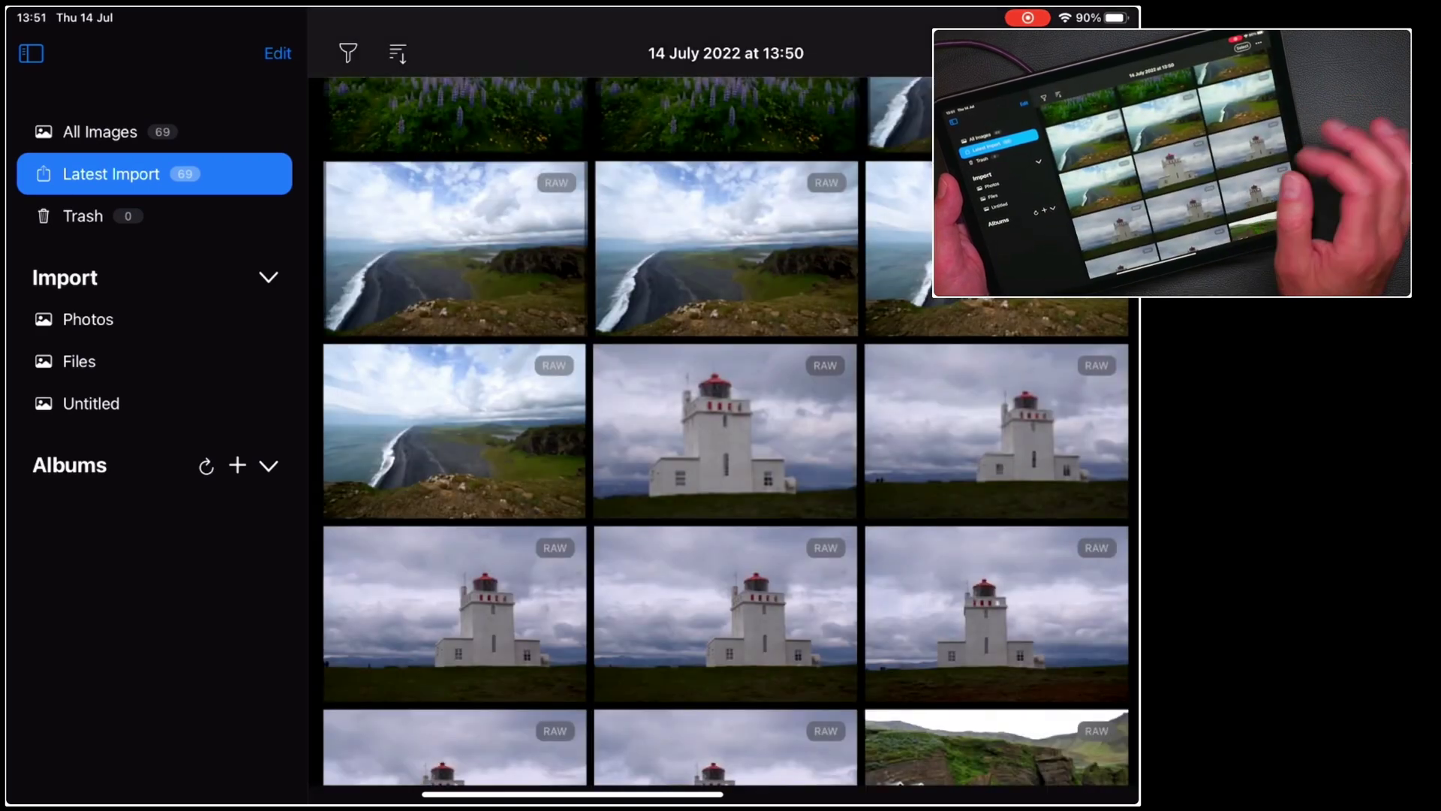
pyautogui.scroll(5, 720, 450)
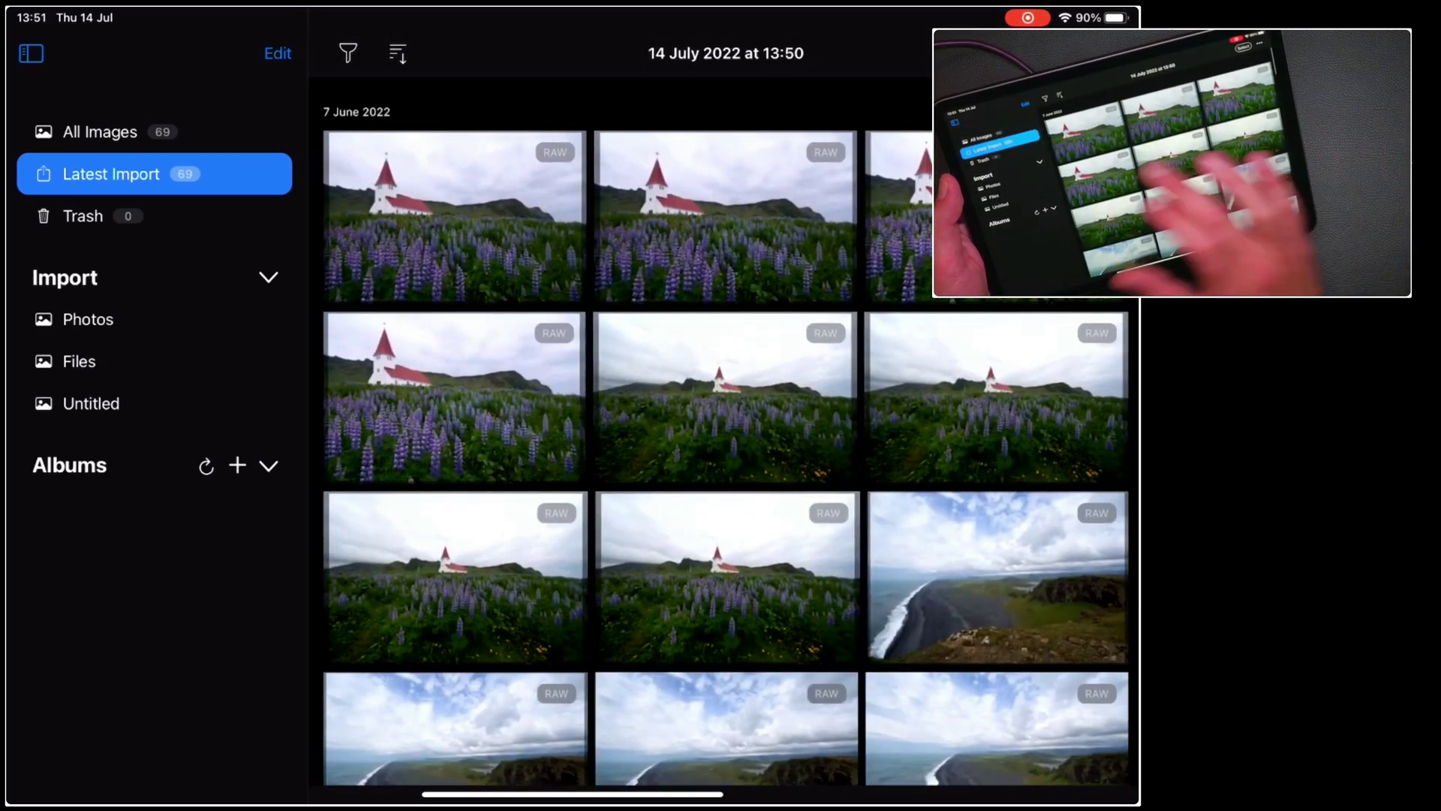
# Step: Open church photo DSC00109.ARW full-size, check the left toolbar tools, and show its colour labels
pyautogui.click(31, 53)
pyautogui.click(147, 214)
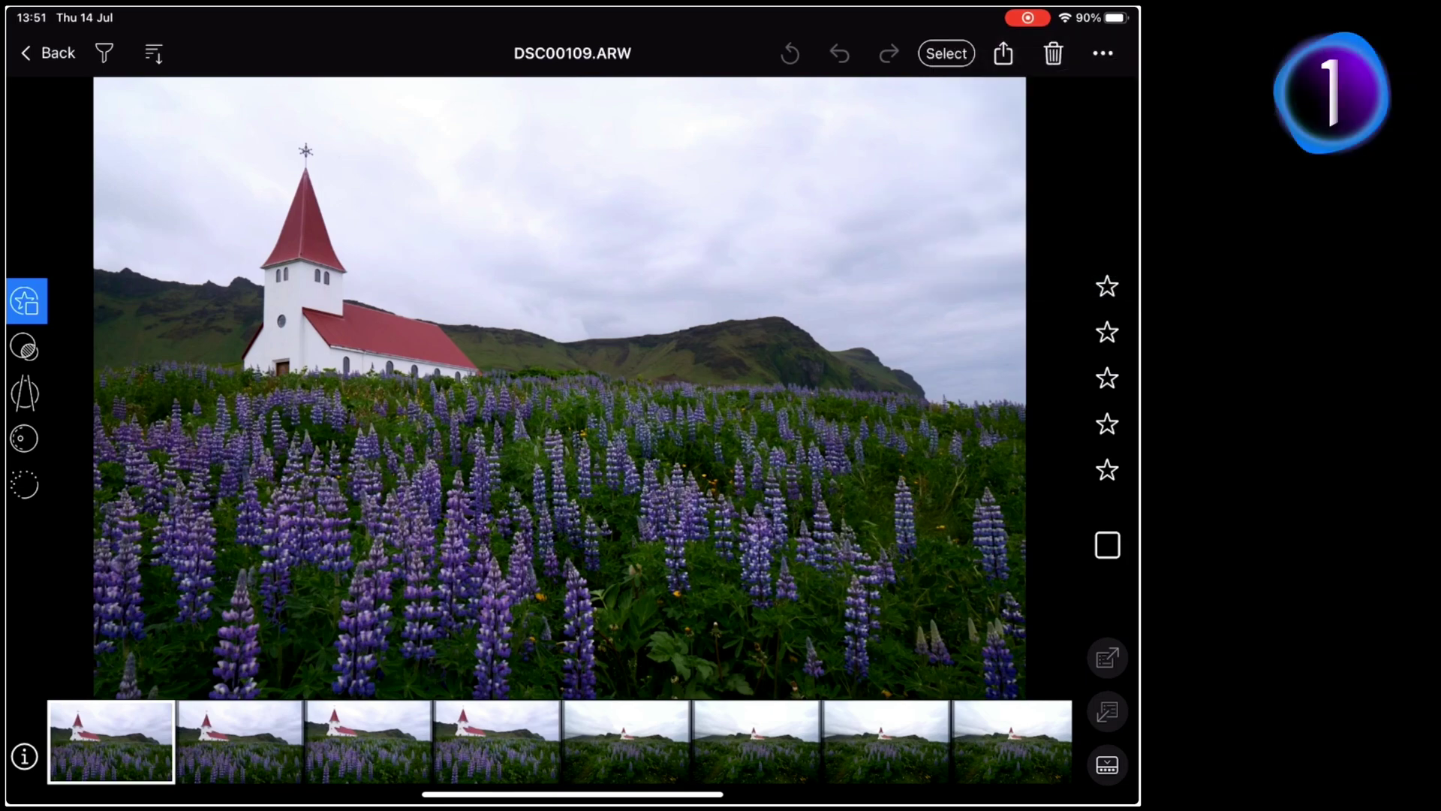
pyautogui.click(25, 393)
pyautogui.click(26, 439)
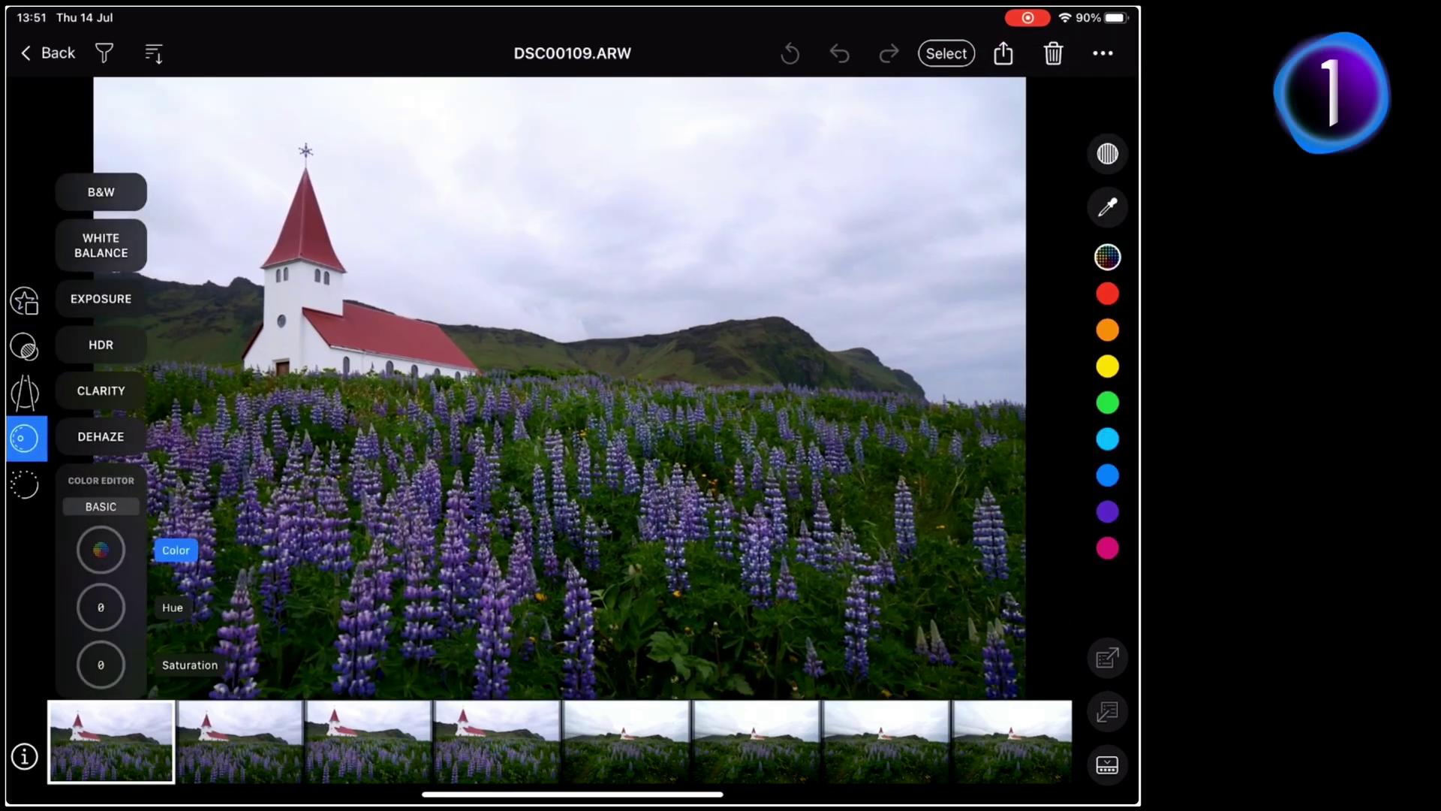
pyautogui.click(26, 303)
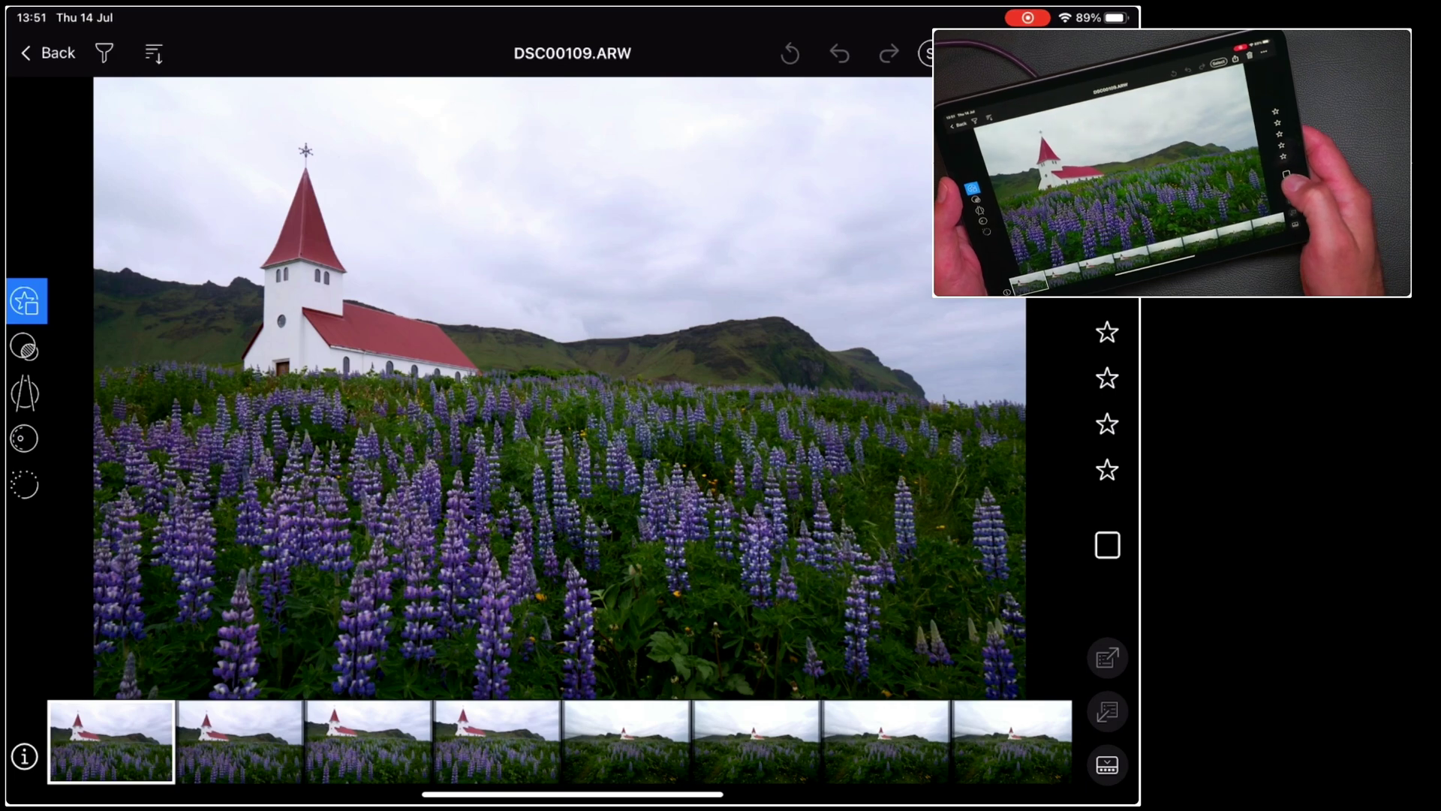
pyautogui.click(1107, 545)
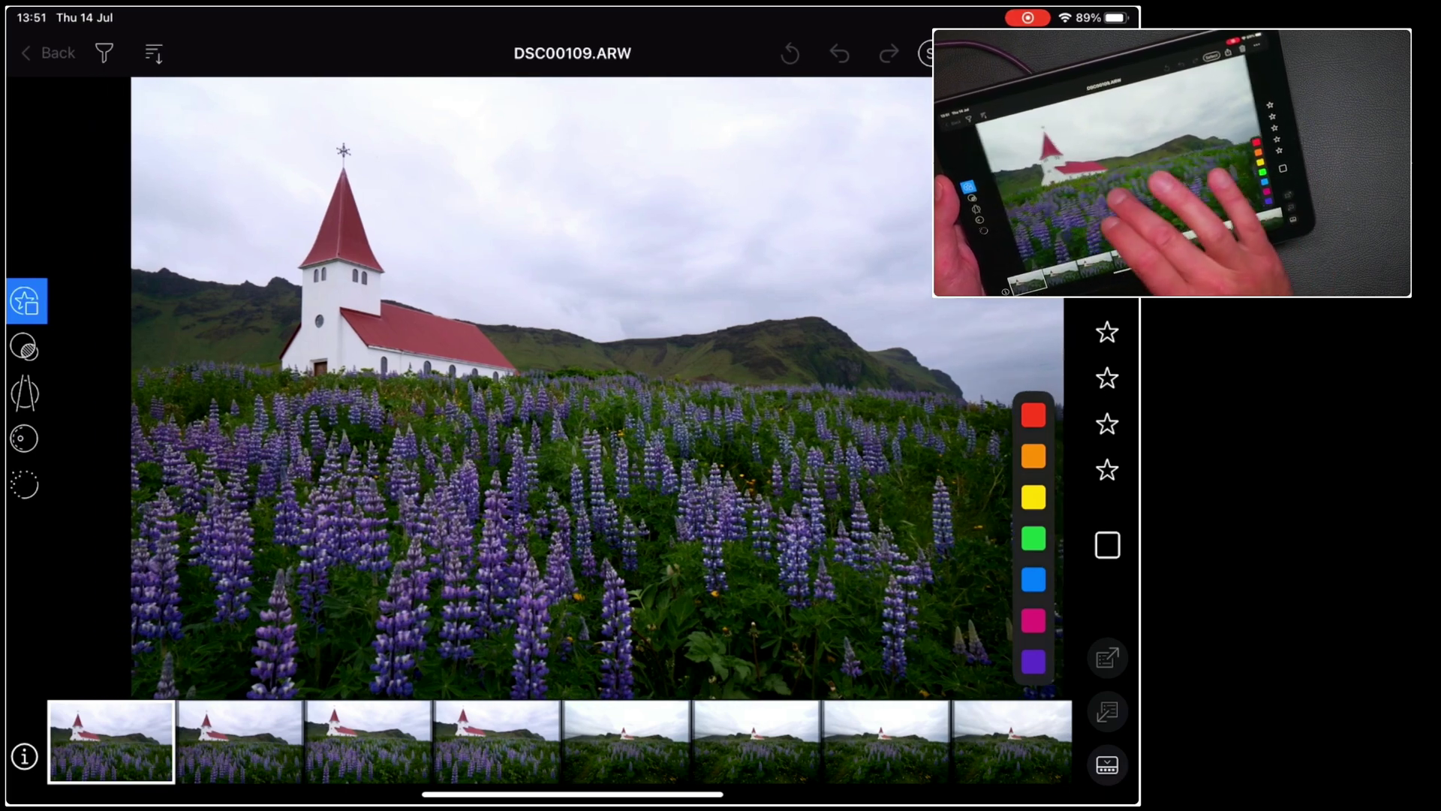
pyautogui.scroll(5, 507, 388)
# Step: Label the church photo and photo DSC00124 green
pyautogui.moveTo(507, 225)
pyautogui.mouseDown()
pyautogui.moveTo(675, 405)
pyautogui.moveTo(507, 337)
pyautogui.mouseUp()
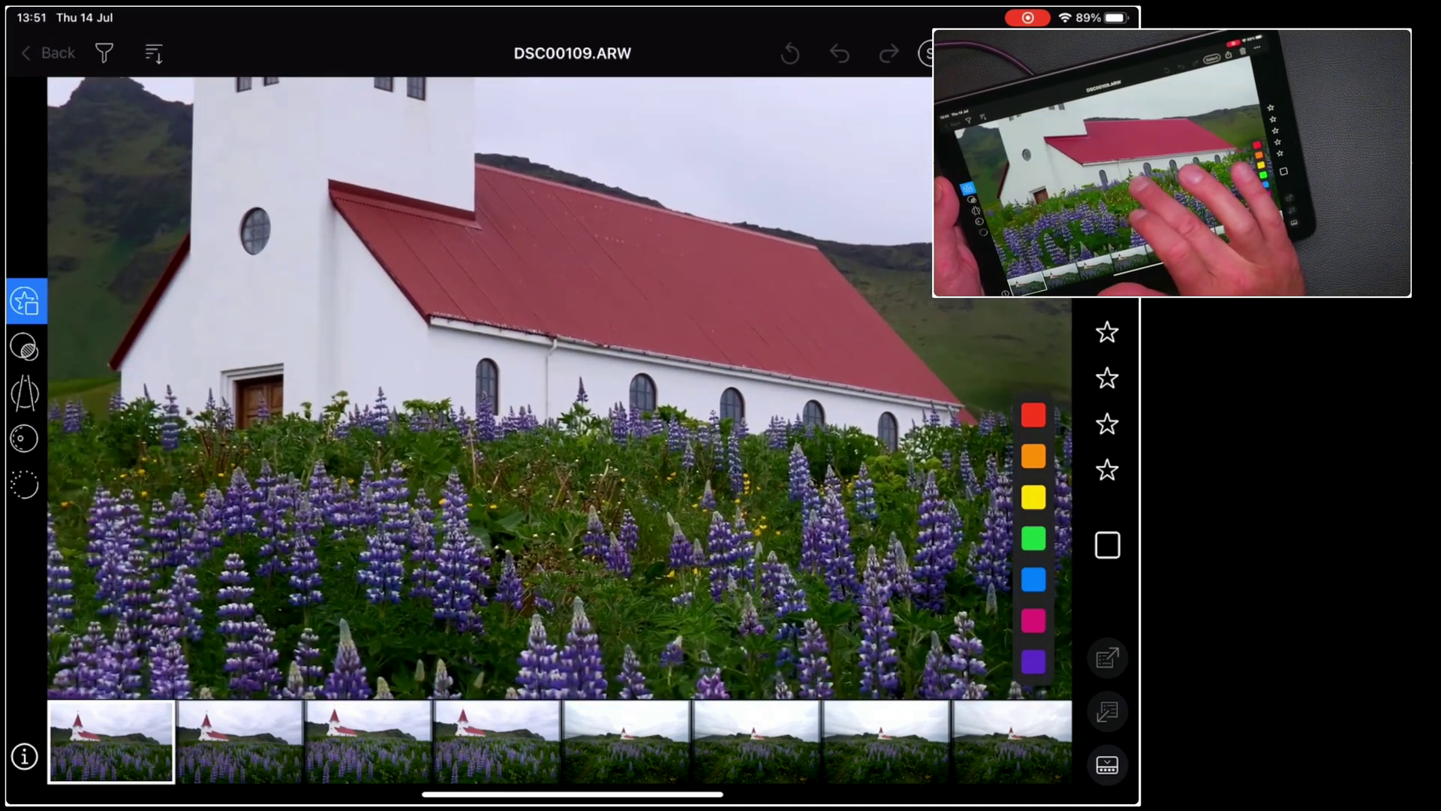
pyautogui.scroll(-5, 508, 389)
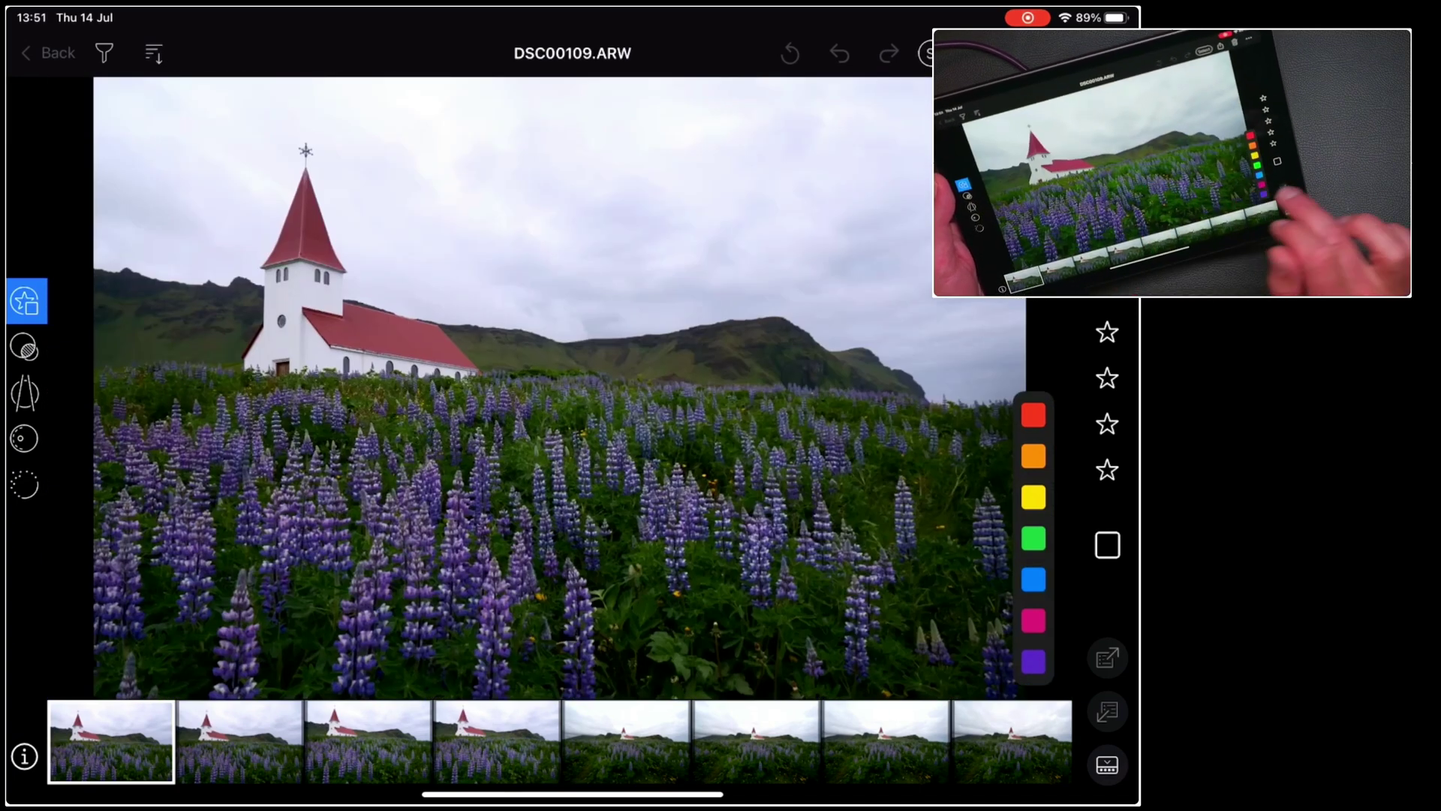
pyautogui.click(1034, 539)
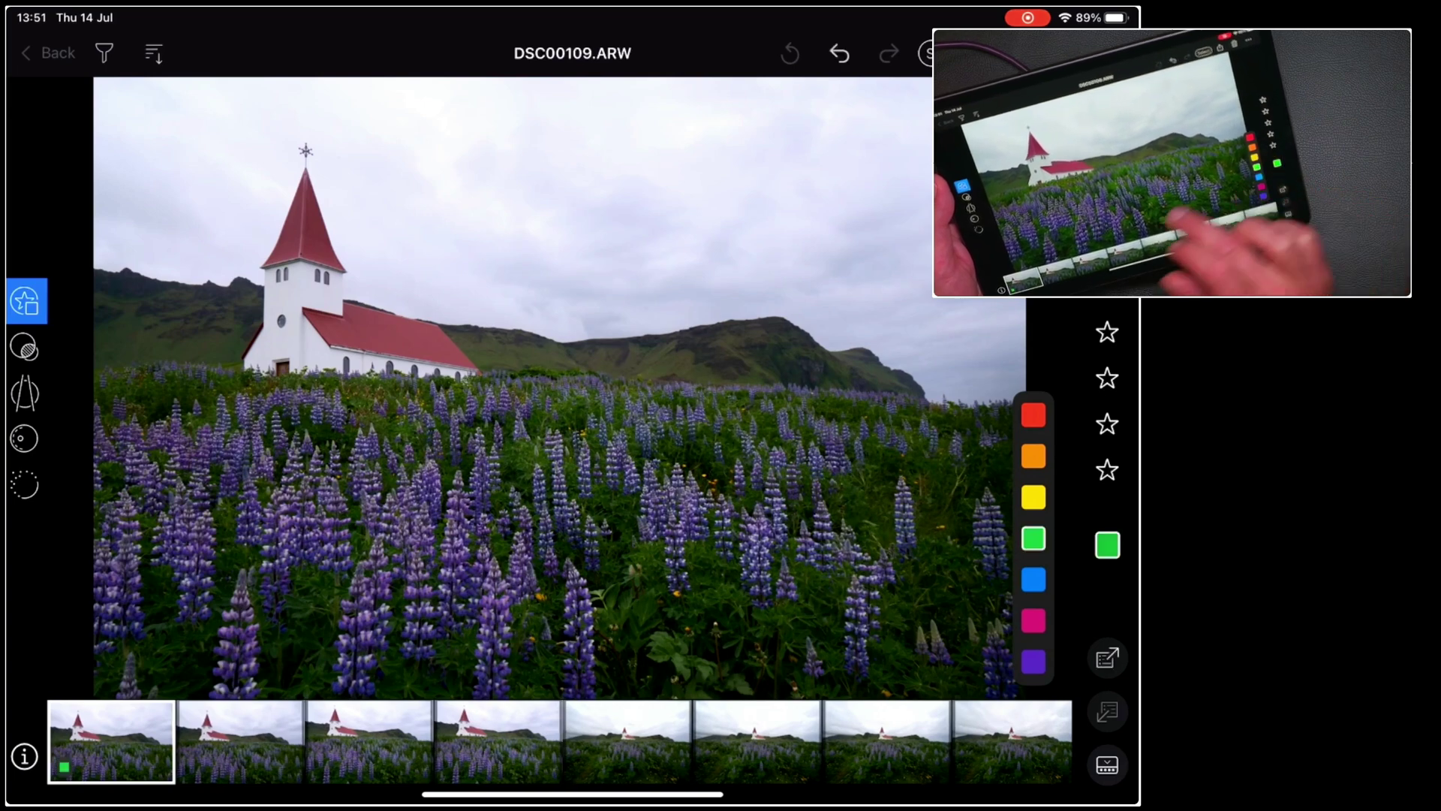
pyautogui.moveTo(732, 451); pyautogui.dragTo(339, 450)
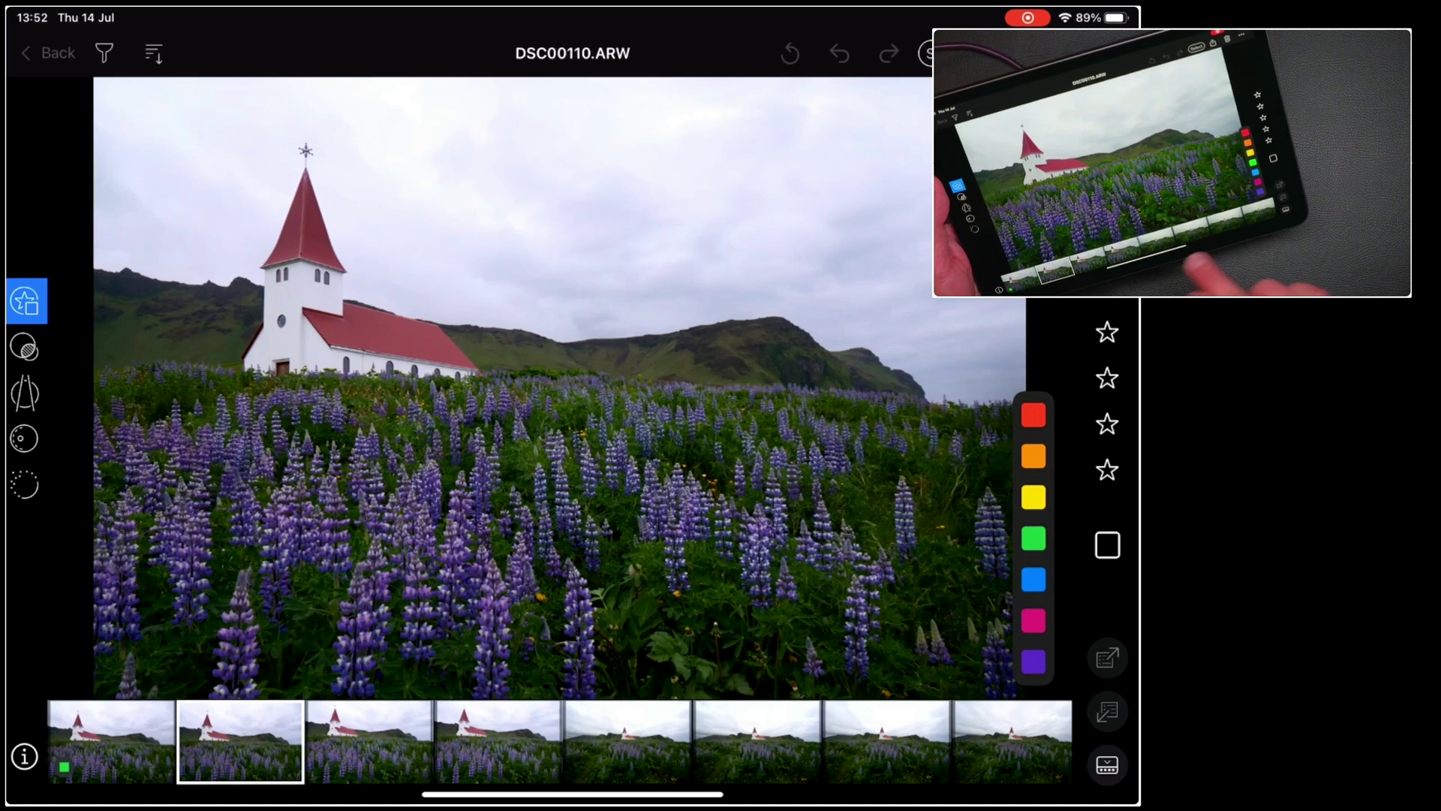
pyautogui.hscroll(5, 563, 740)
pyautogui.click(646, 741)
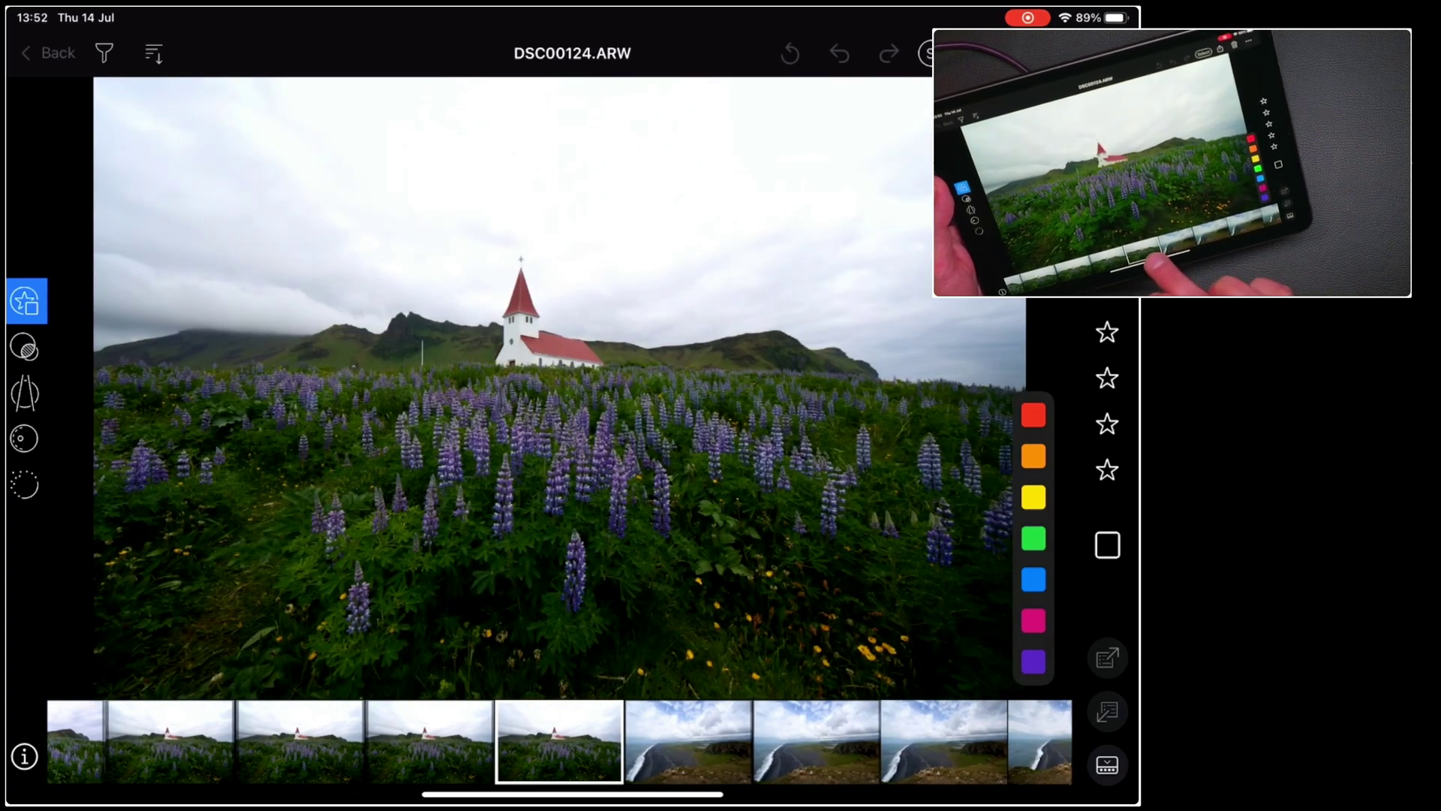
pyautogui.hscroll(-3, 563, 741)
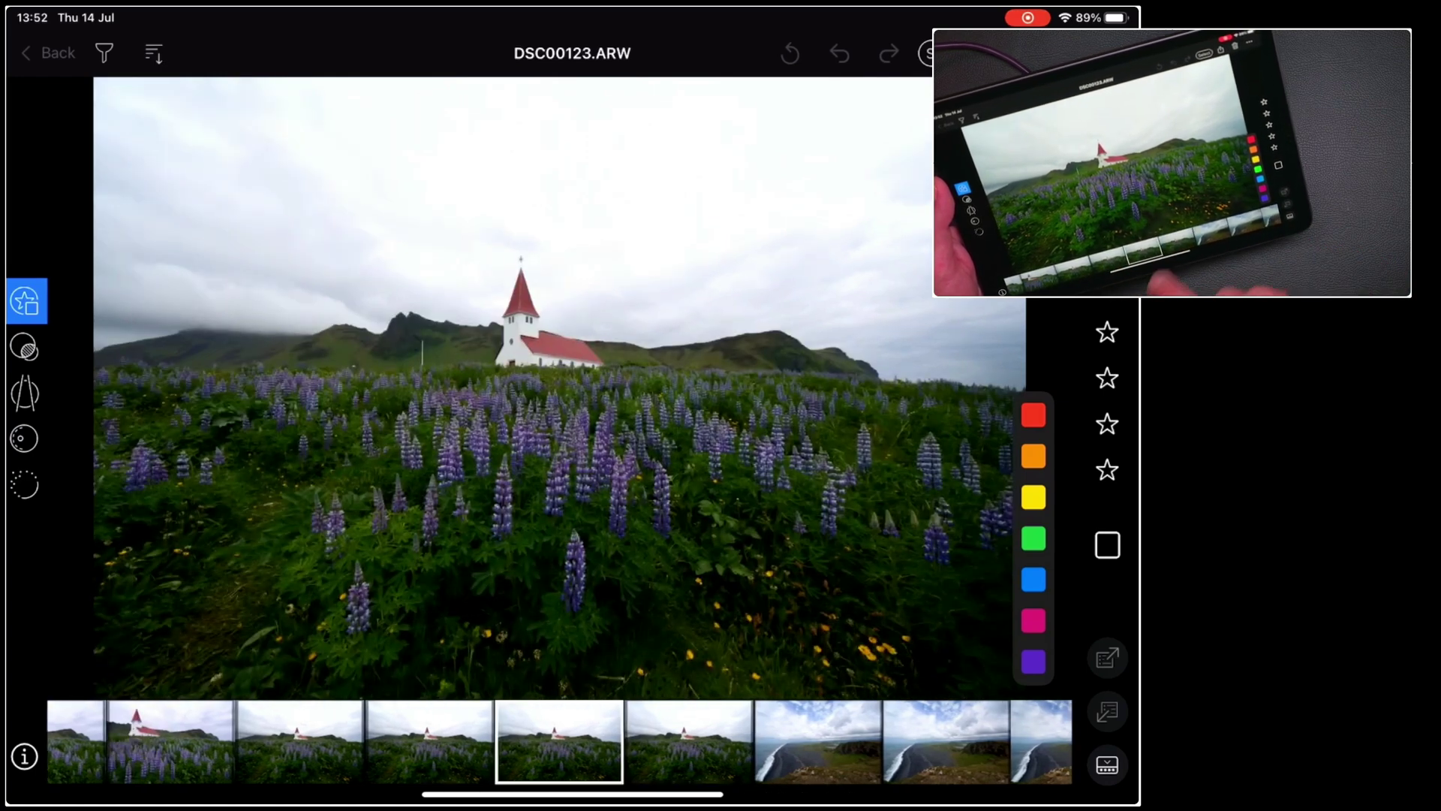
pyautogui.hscroll(2, 564, 741)
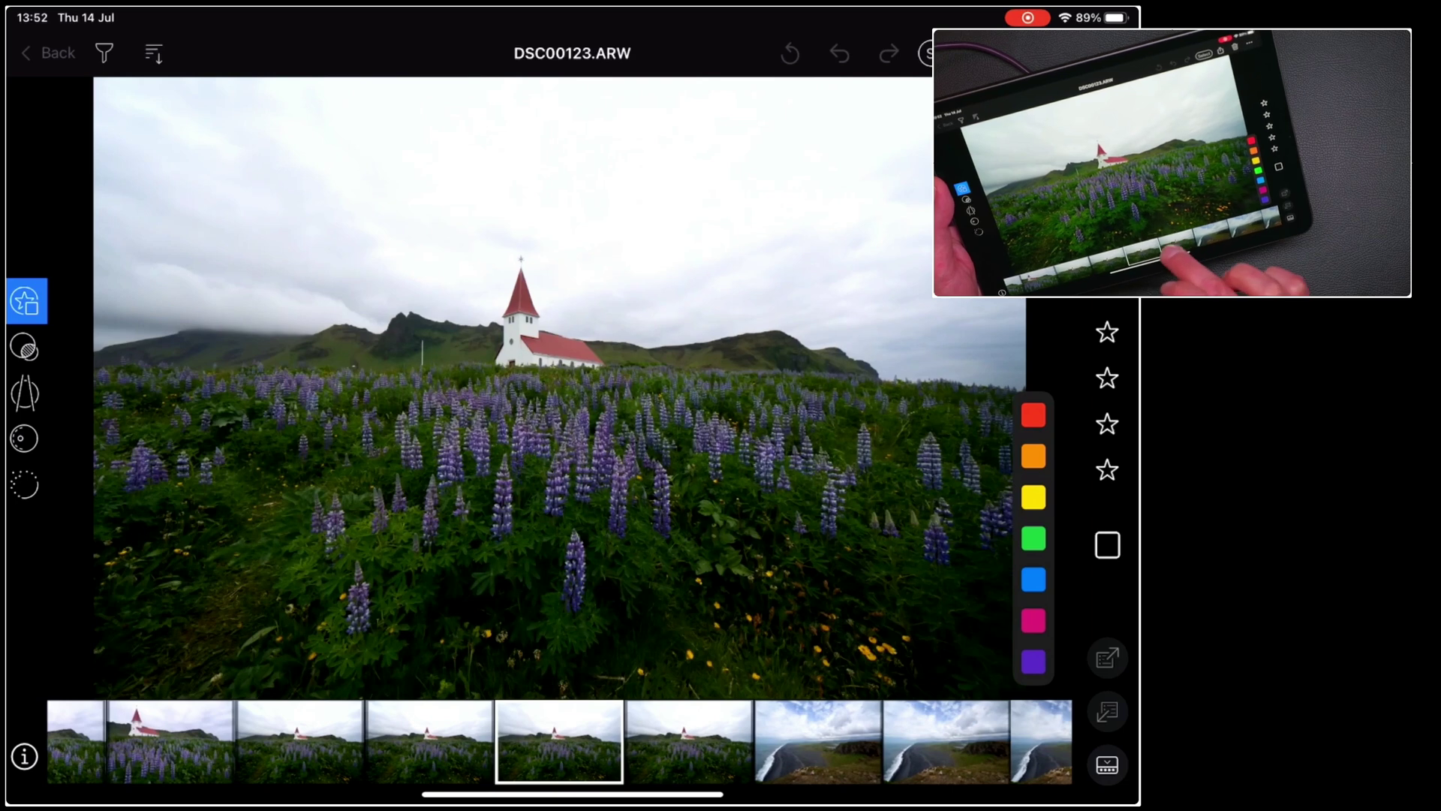
pyautogui.hscroll(1, 563, 741)
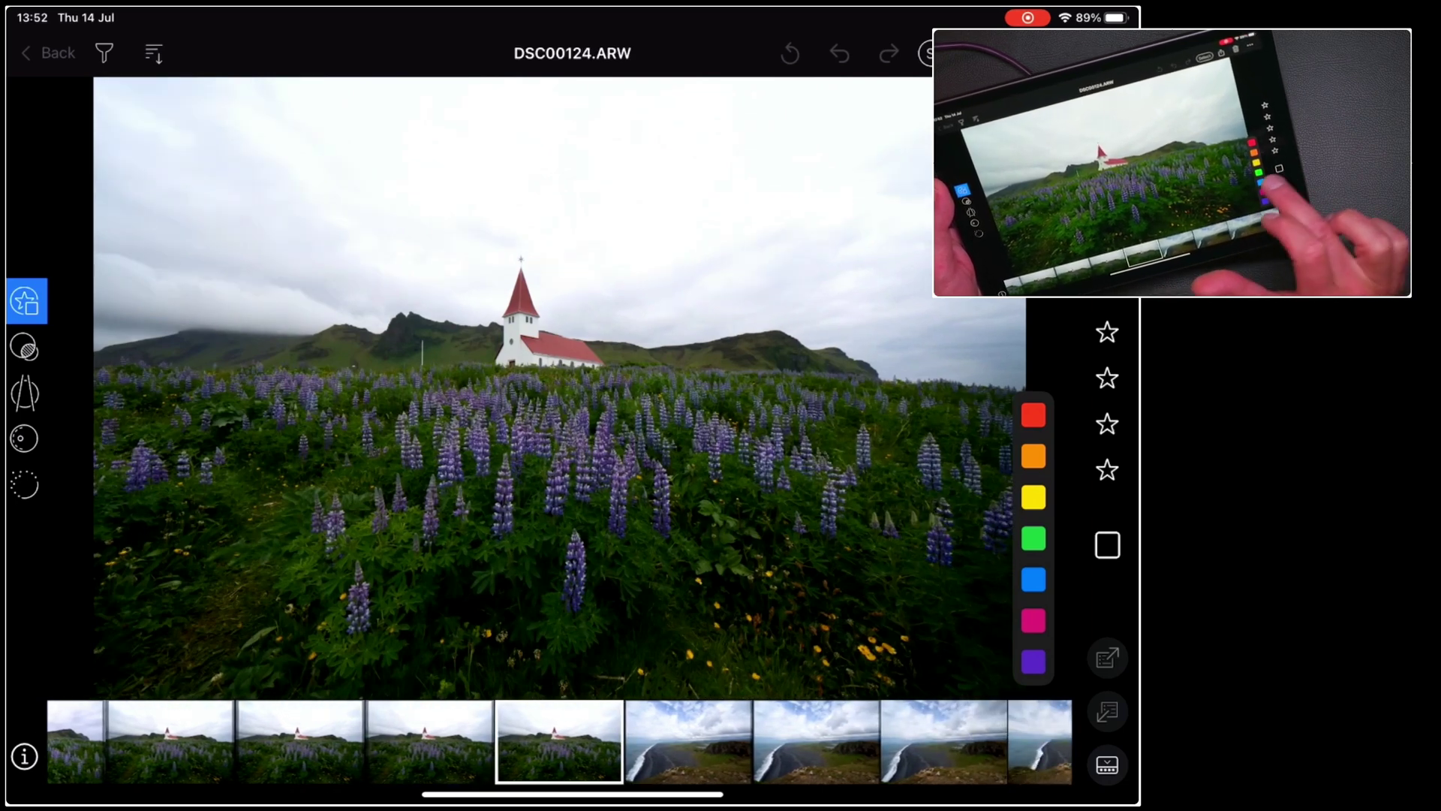
pyautogui.click(1035, 539)
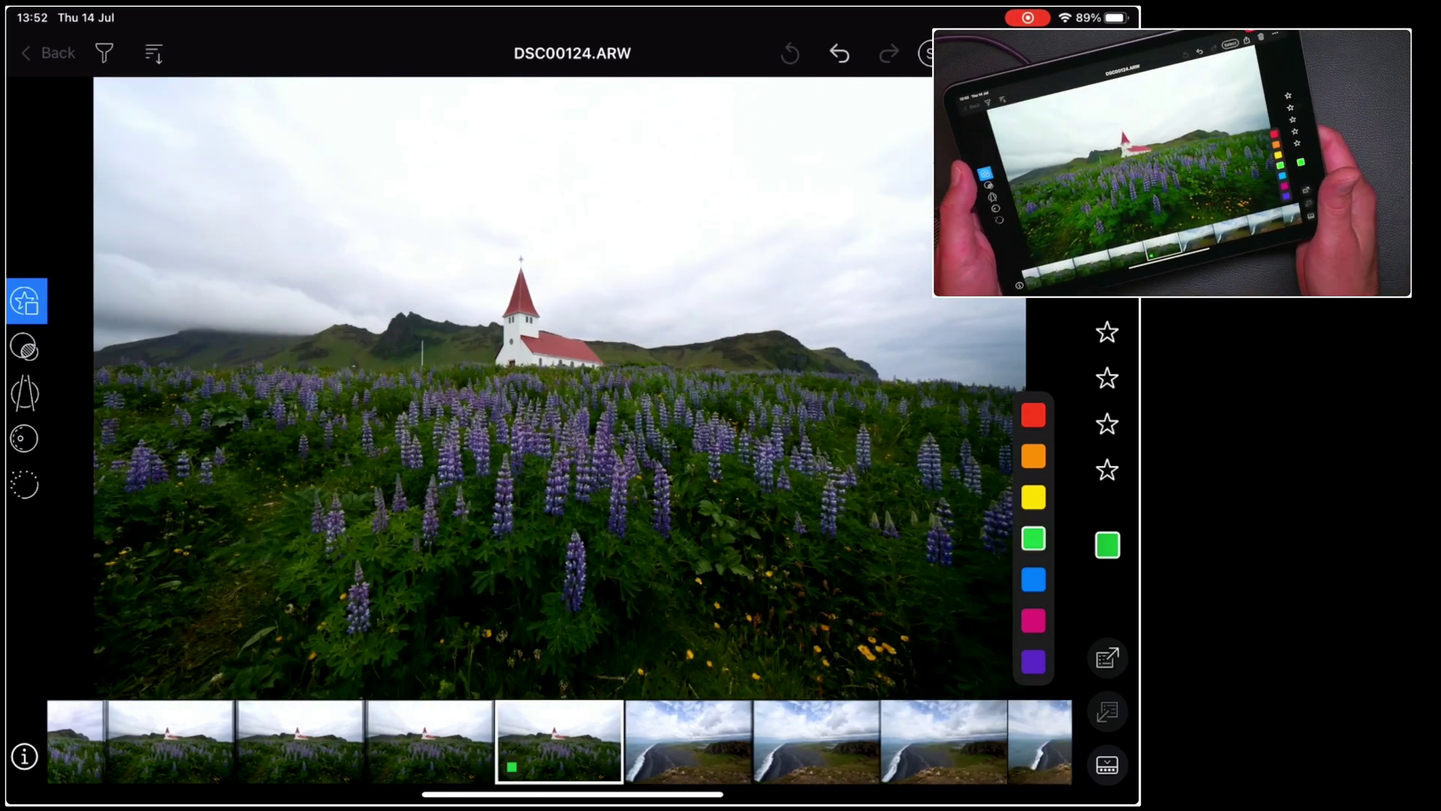
pyautogui.hscroll(3, 563, 741)
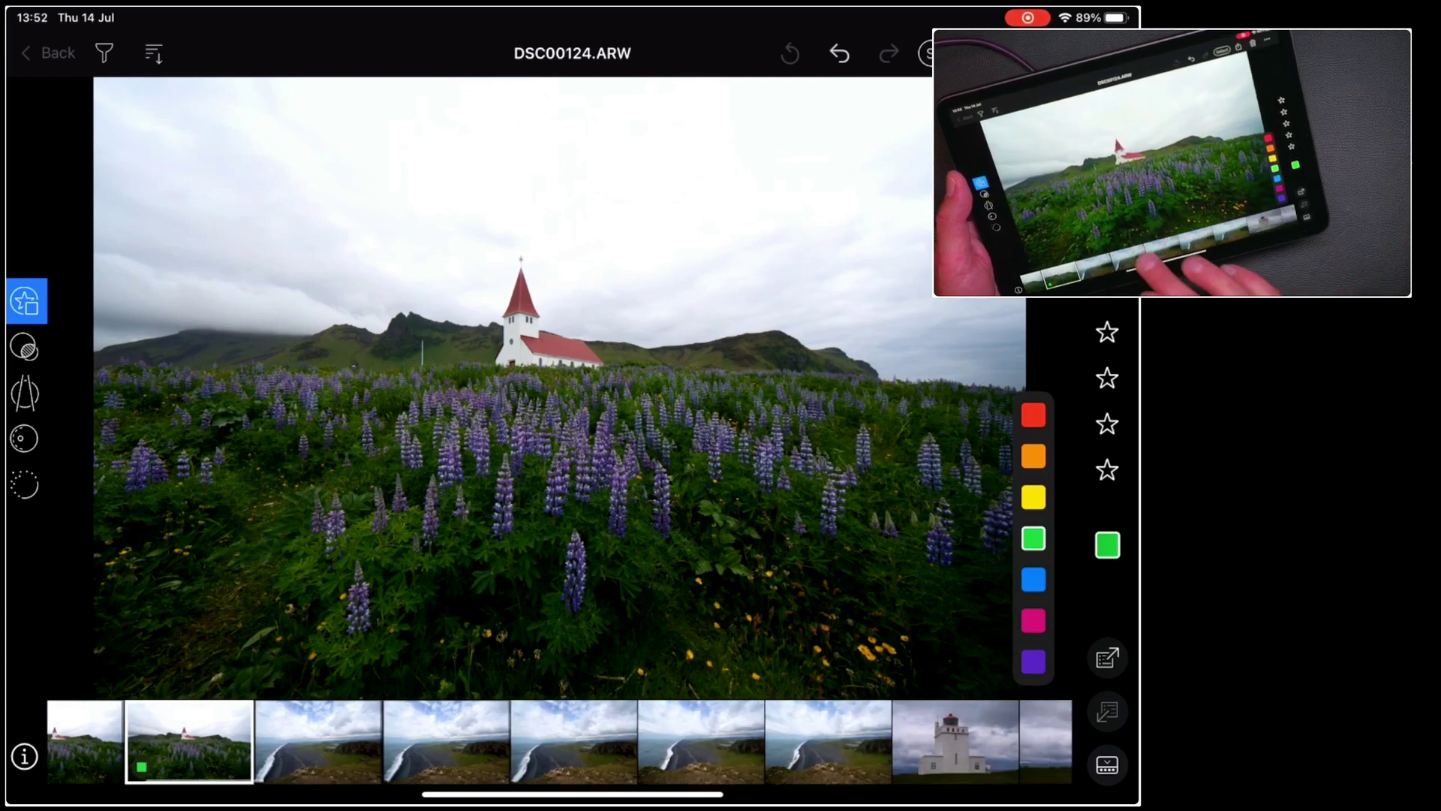
# Step: Label the cliff coastline photo and the black church photo DSC00757 green
pyautogui.click(574, 740)
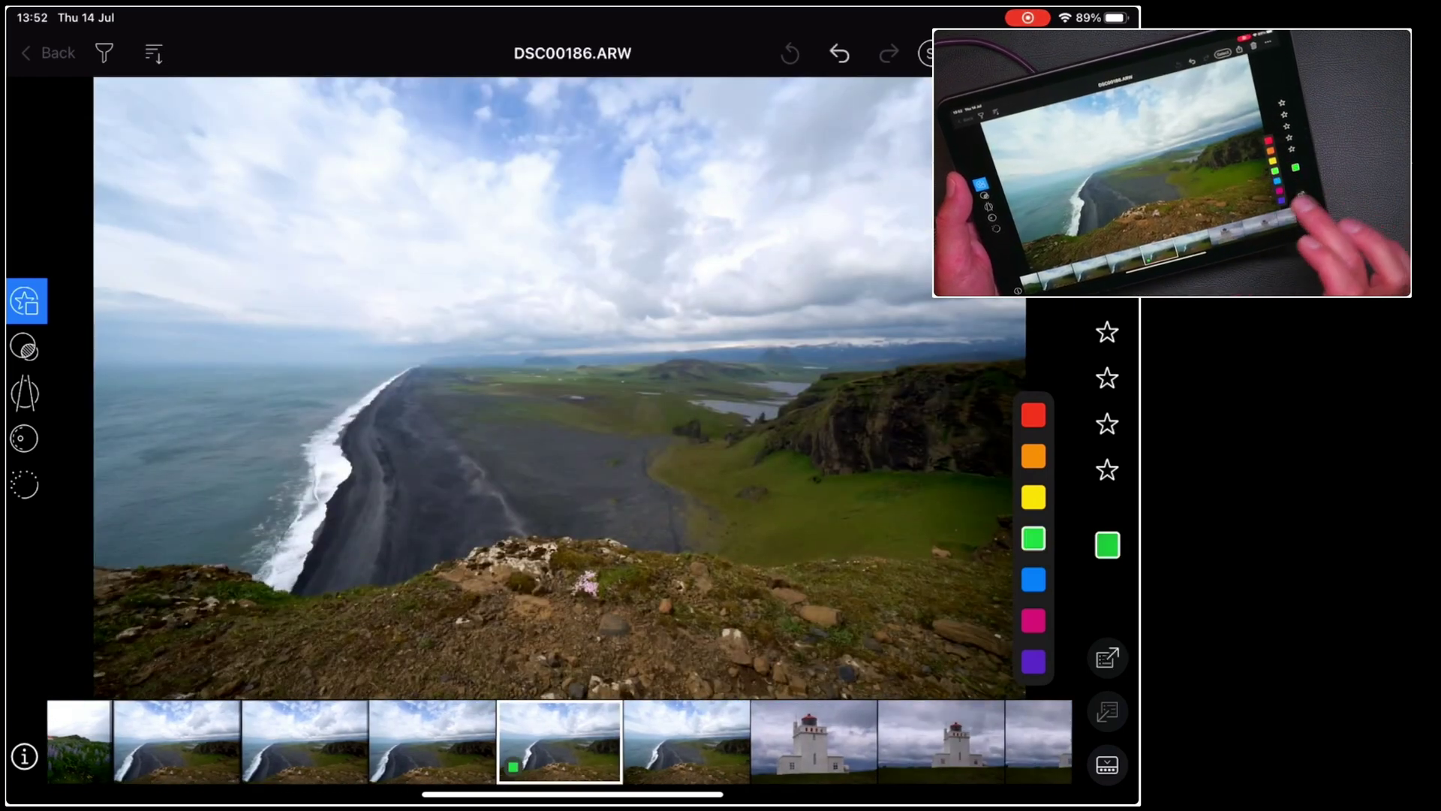
pyautogui.hscroll(6, 563, 741)
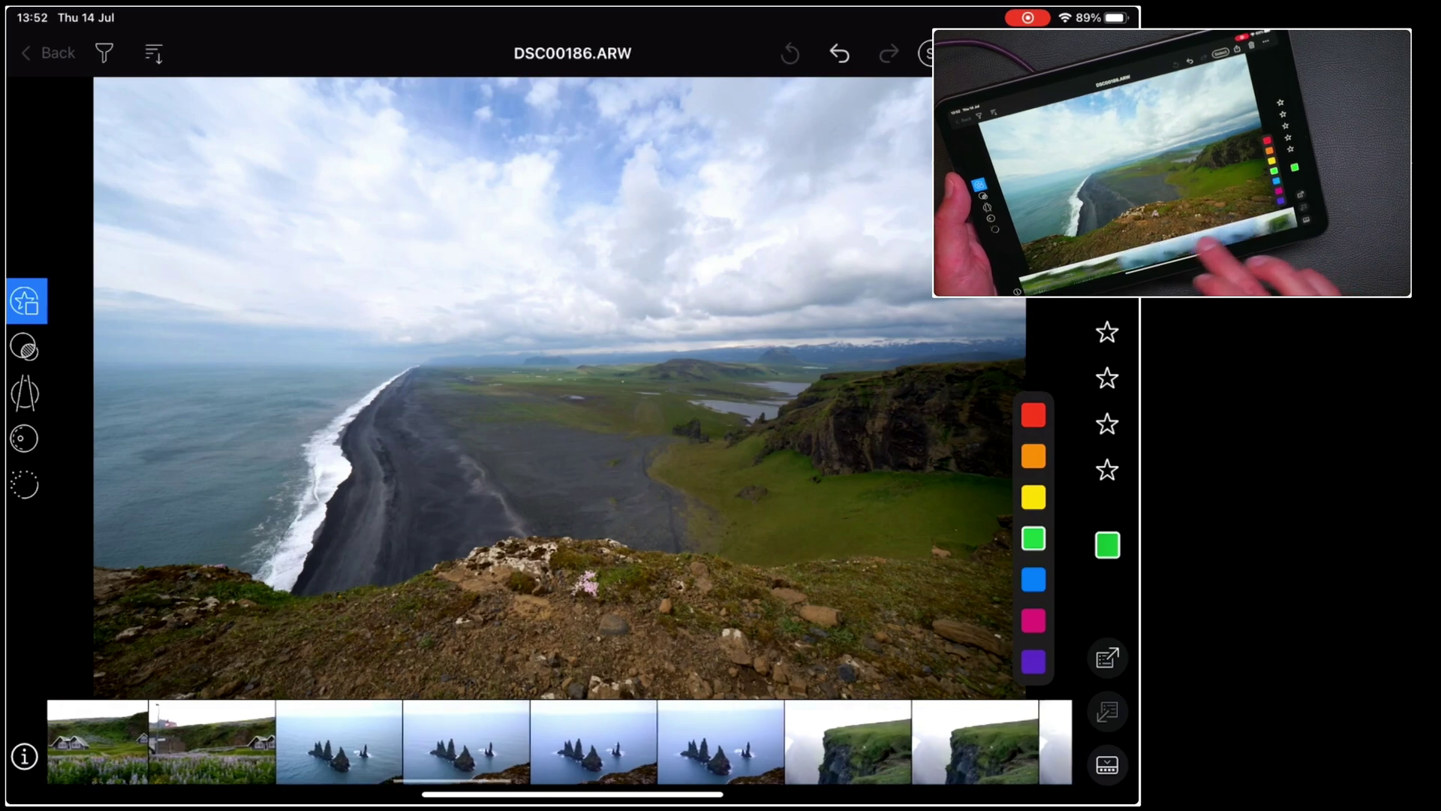
pyautogui.click(422, 741)
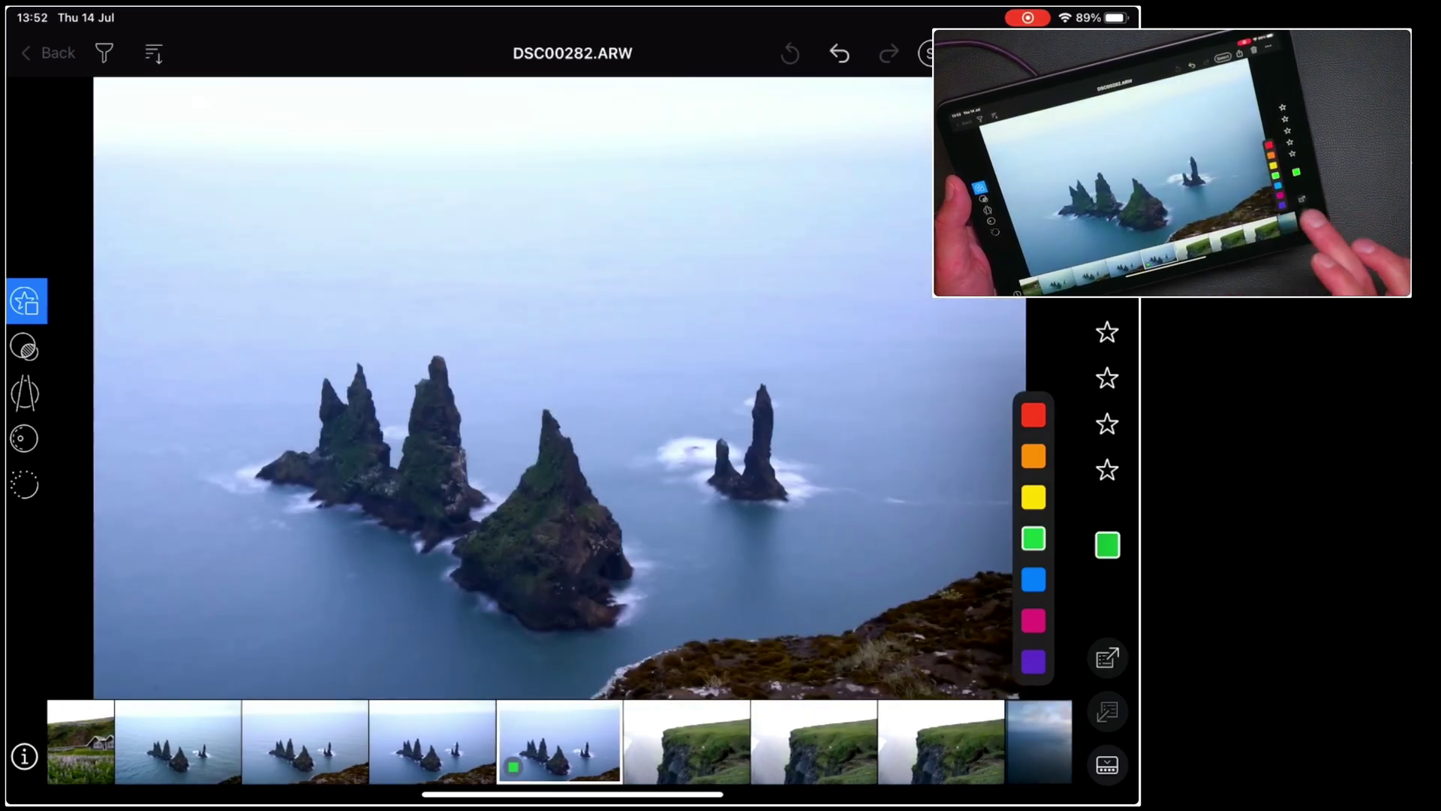
pyautogui.hscroll(5, 563, 741)
pyautogui.click(560, 741)
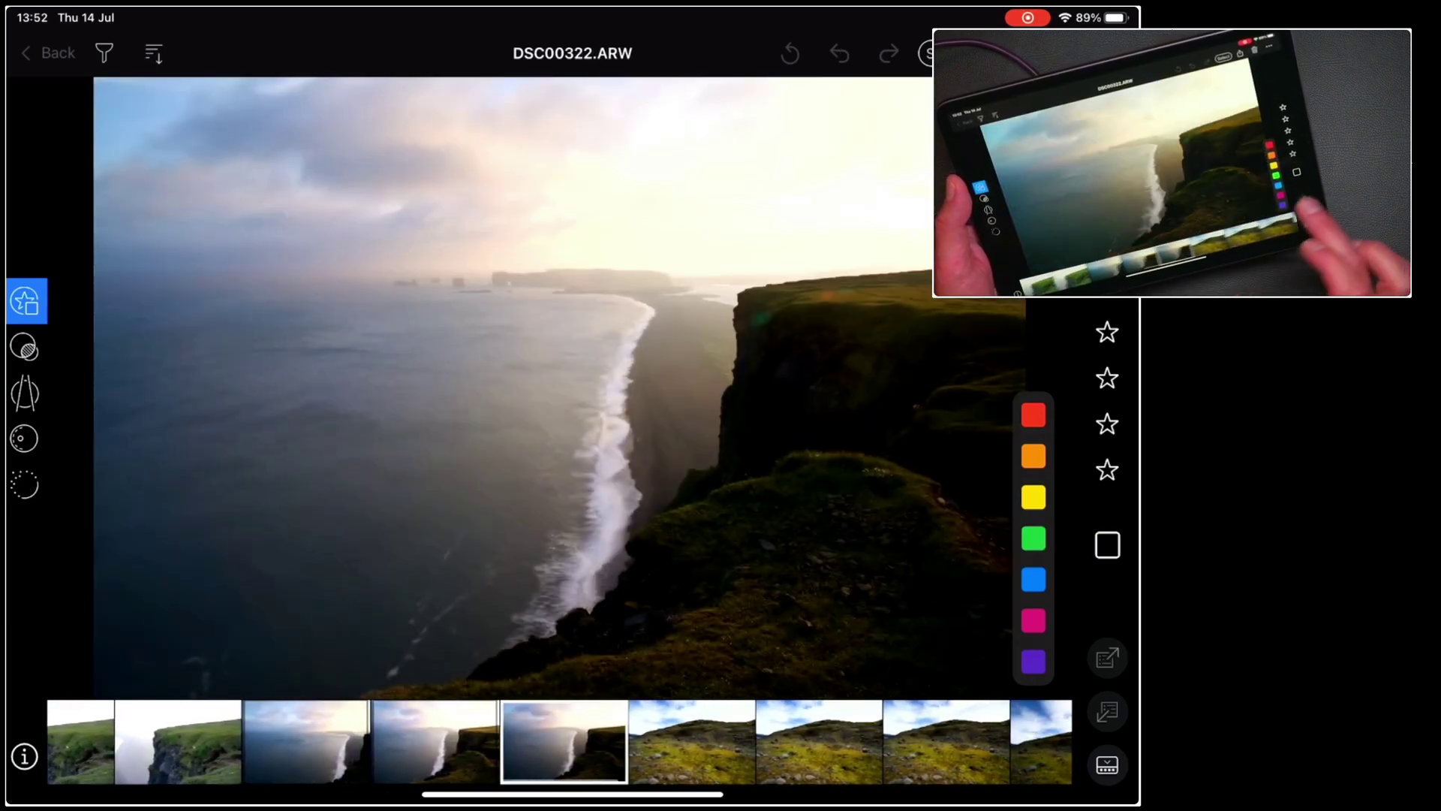
pyautogui.hscroll(6, 563, 742)
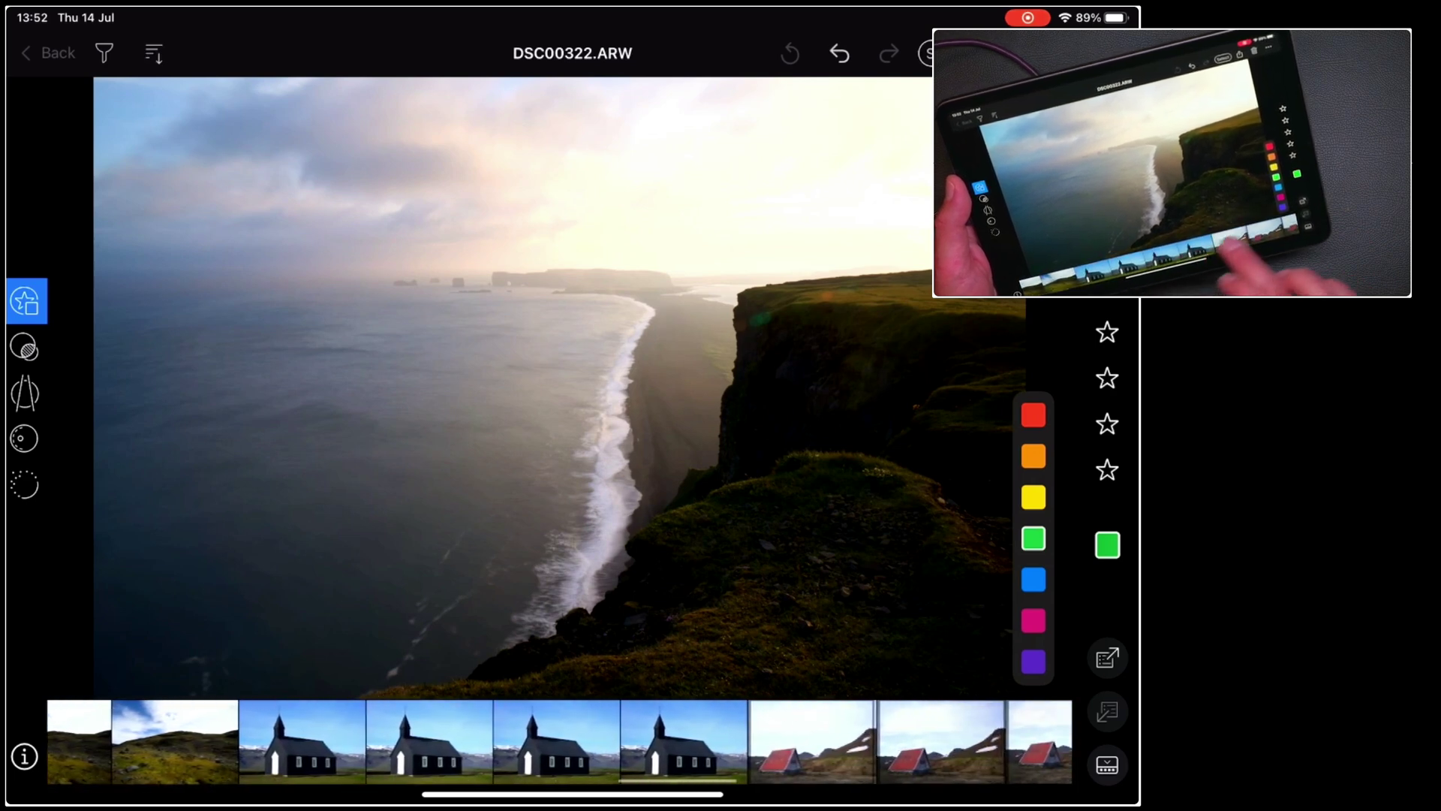
pyautogui.hscroll(5, 564, 741)
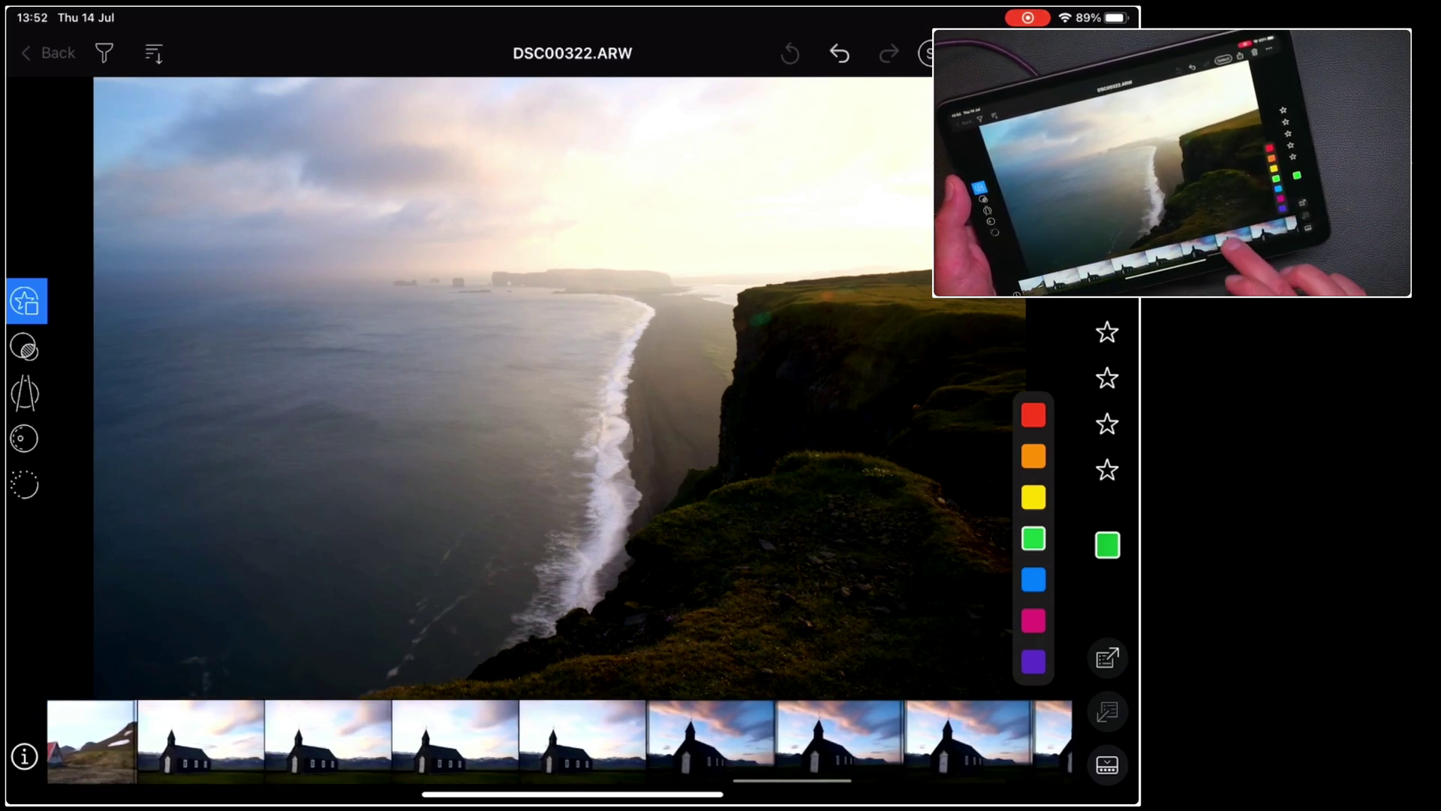
pyautogui.click(560, 742)
pyautogui.click(1034, 539)
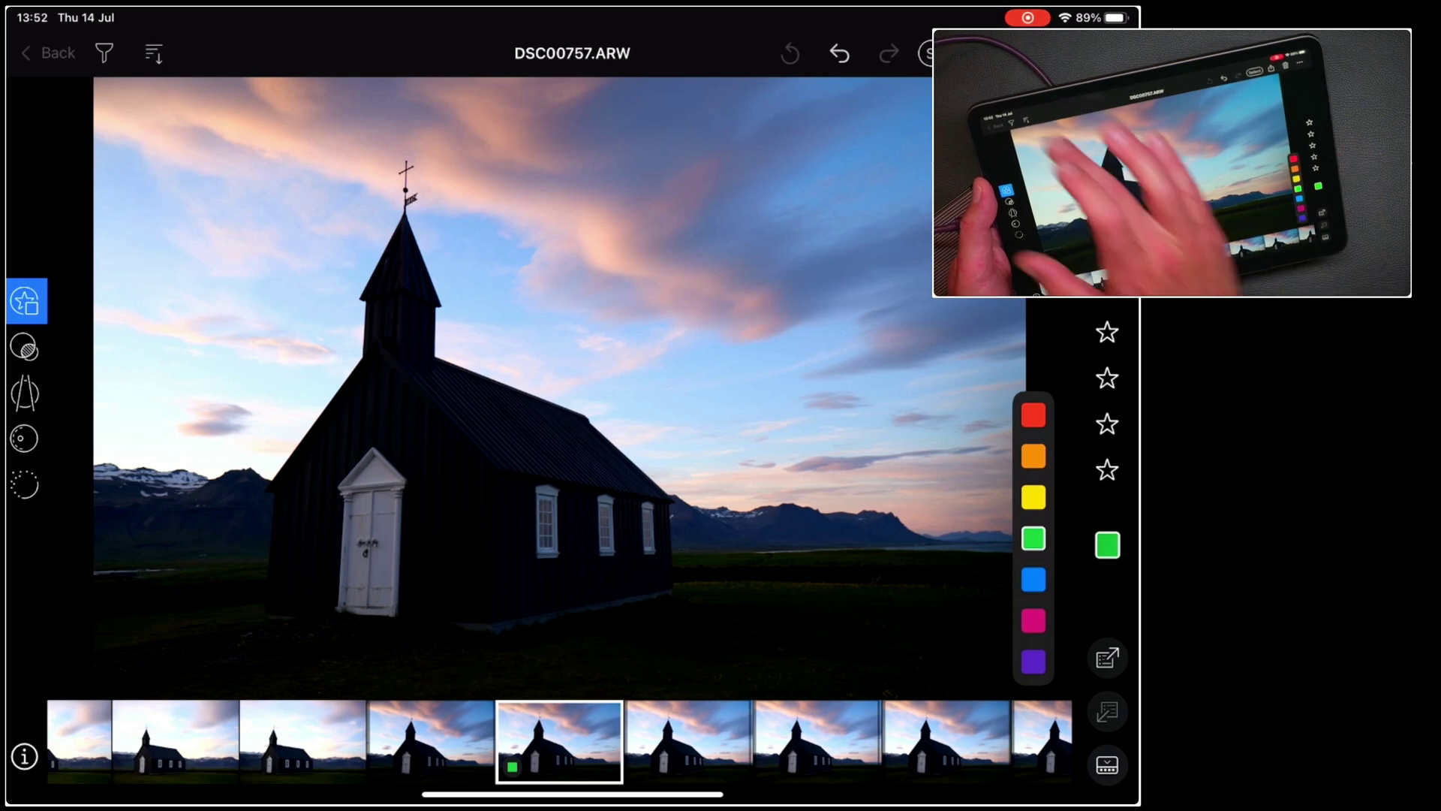
# Step: Filter the library grid to the green colour label and enter Select mode
pyautogui.click(1106, 545)
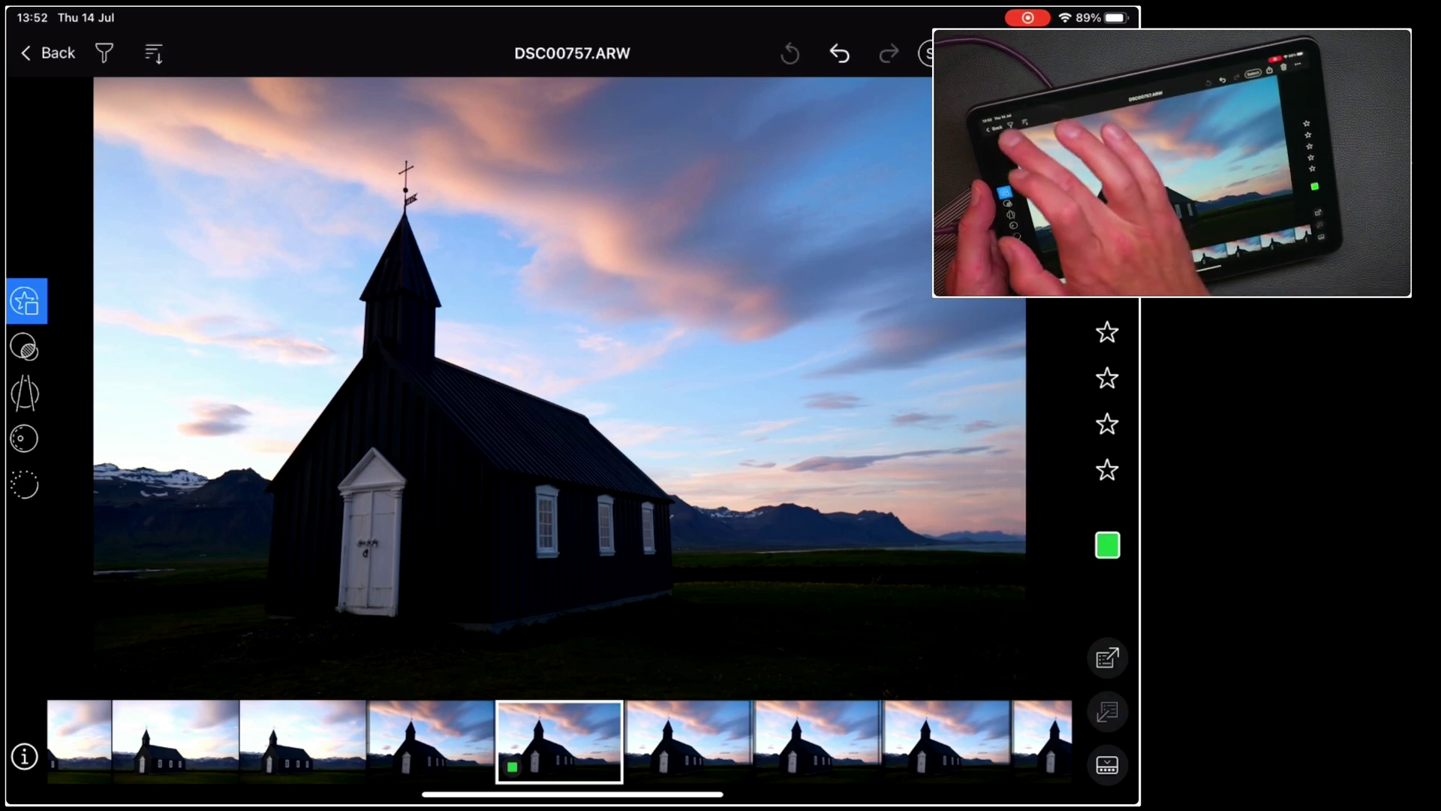
pyautogui.click(104, 52)
pyautogui.click(271, 150)
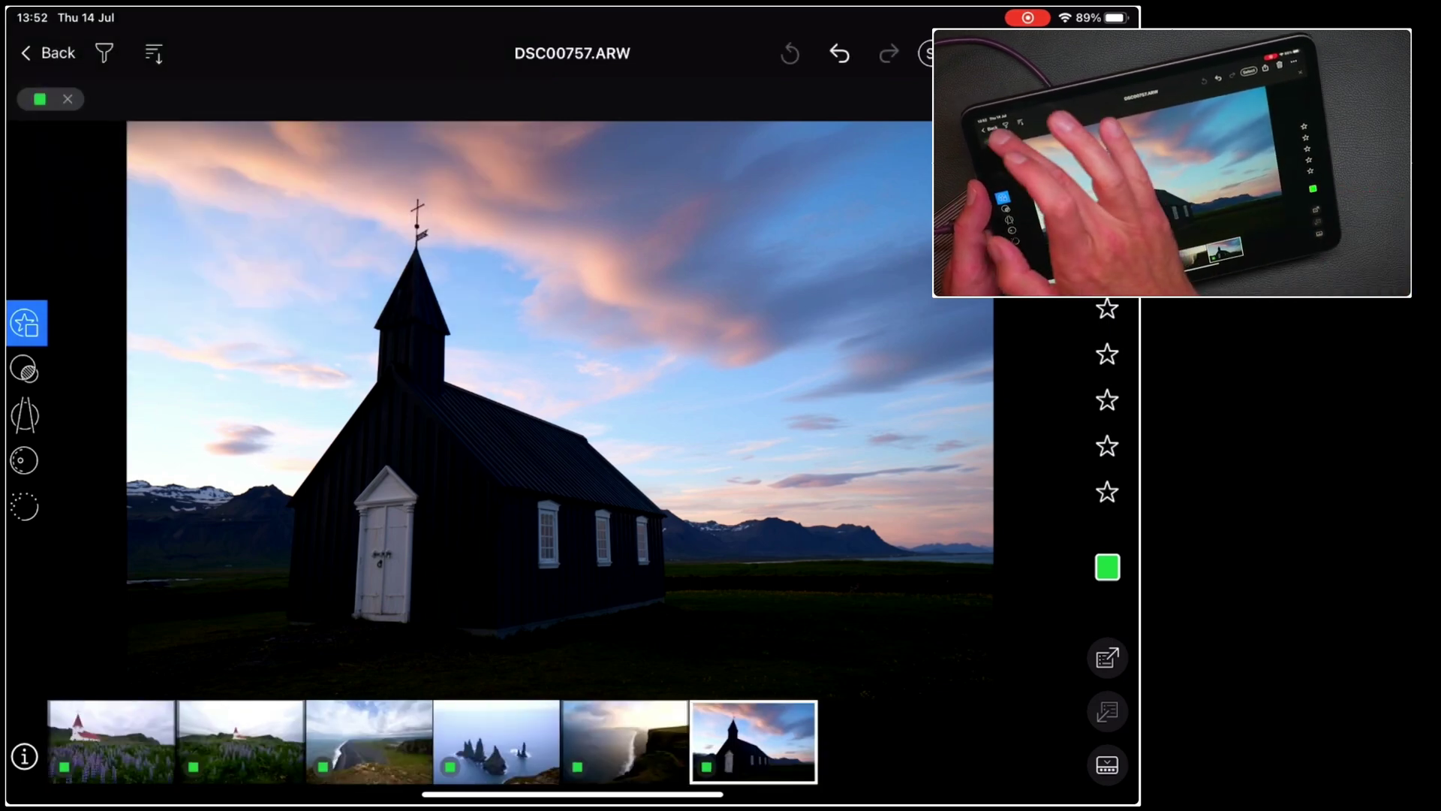
pyautogui.click(47, 54)
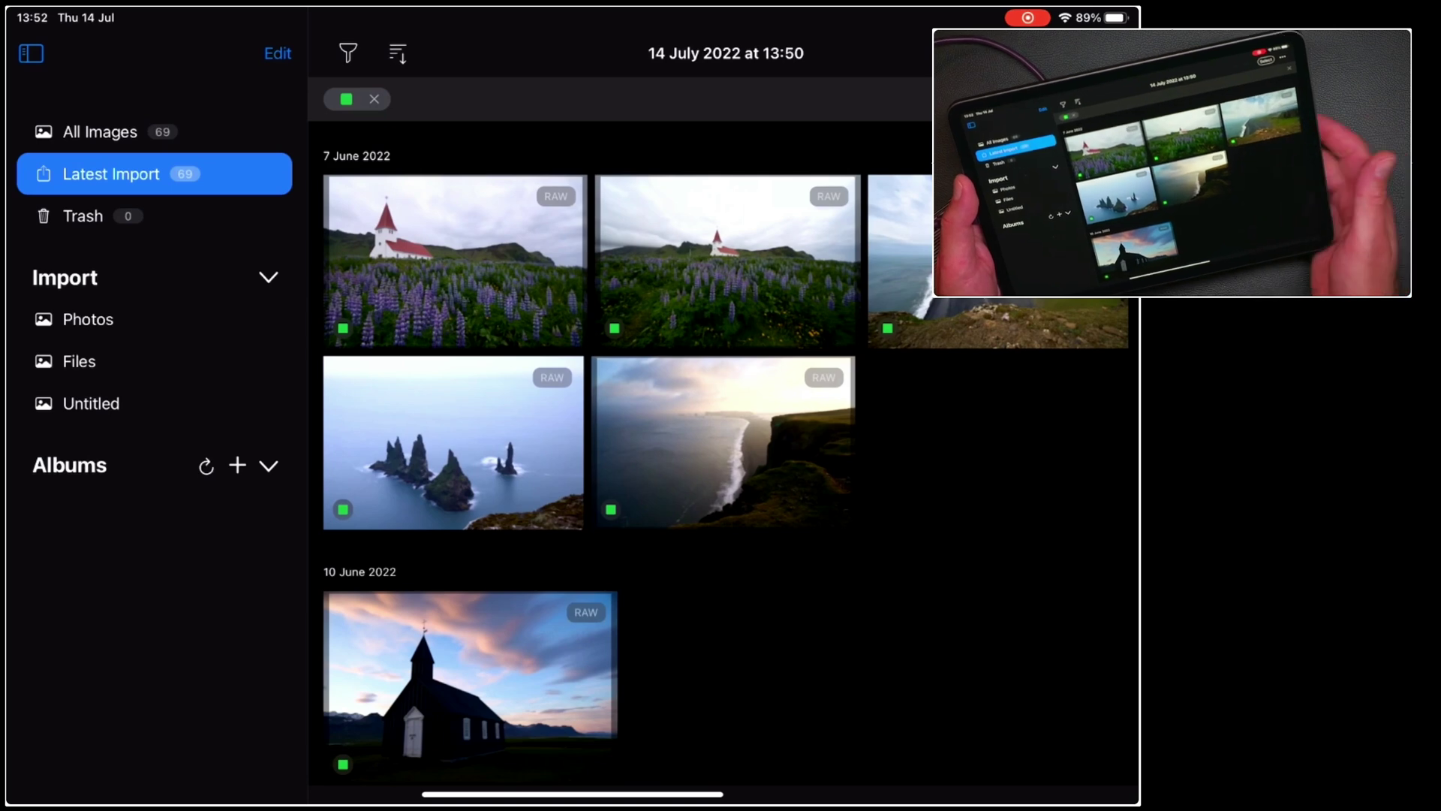
pyautogui.scroll(-1, 720, 450)
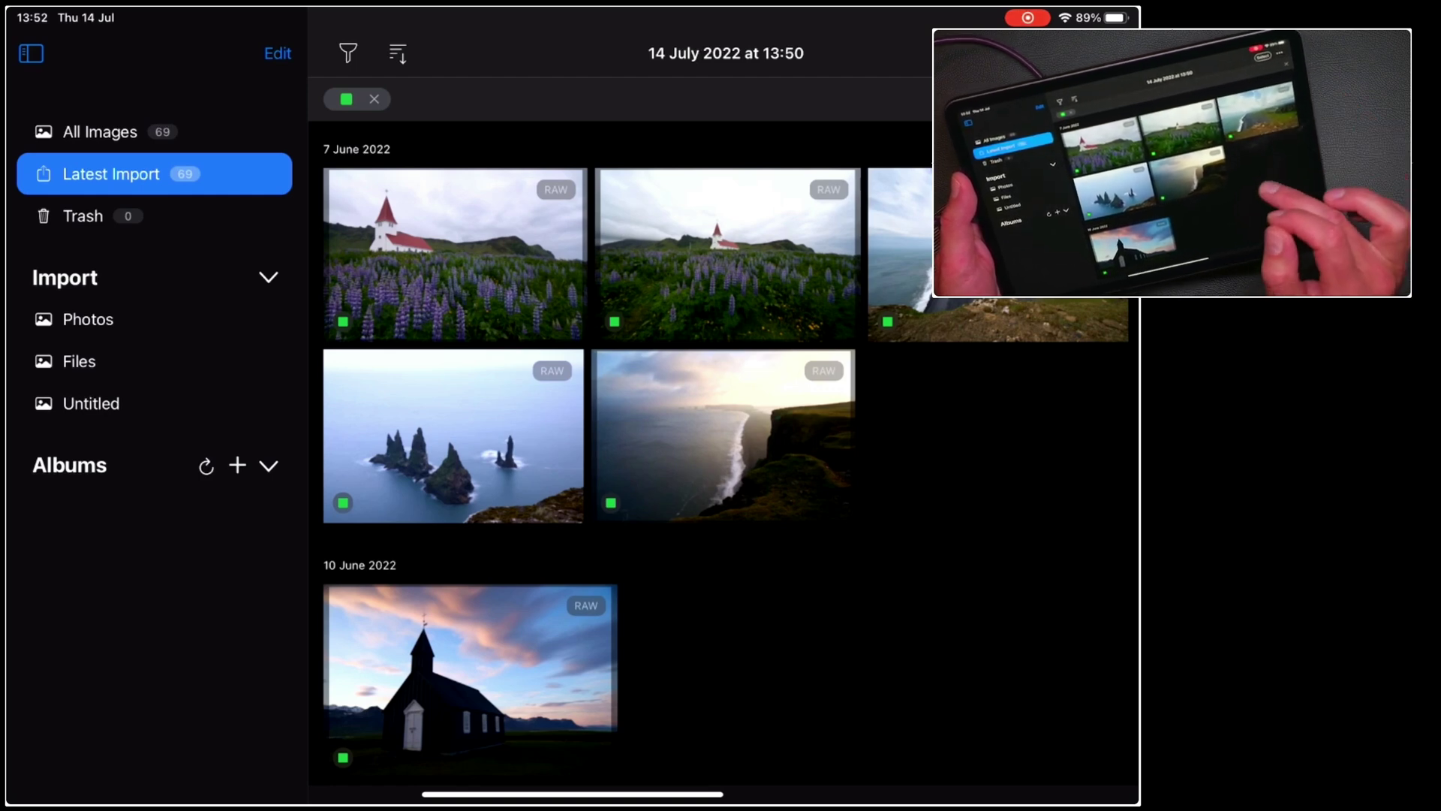
pyautogui.hotkey('ctrl', 'a')
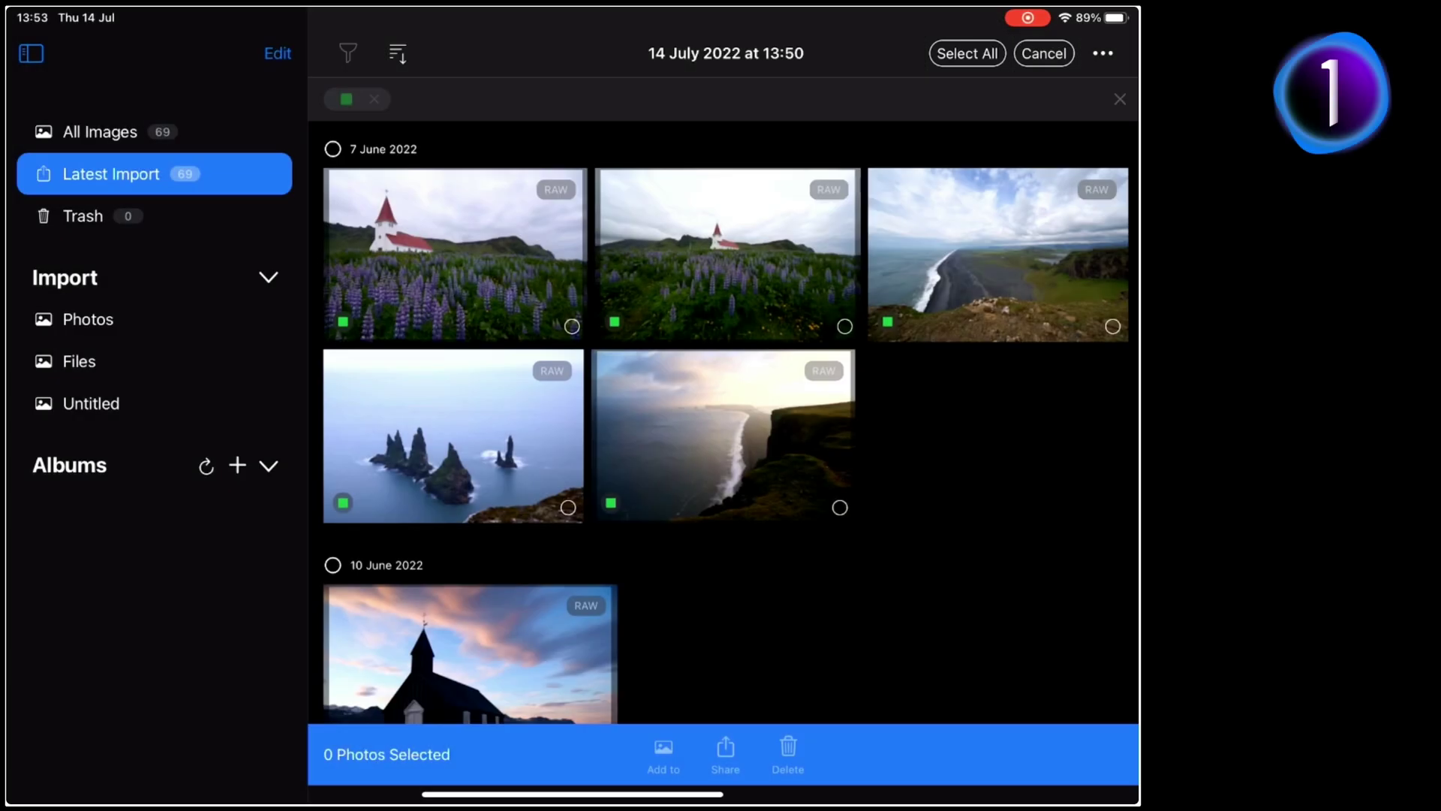
# Step: Select all six green-labelled photos and name a new album 'Iceland Selects'
pyautogui.click(967, 53)
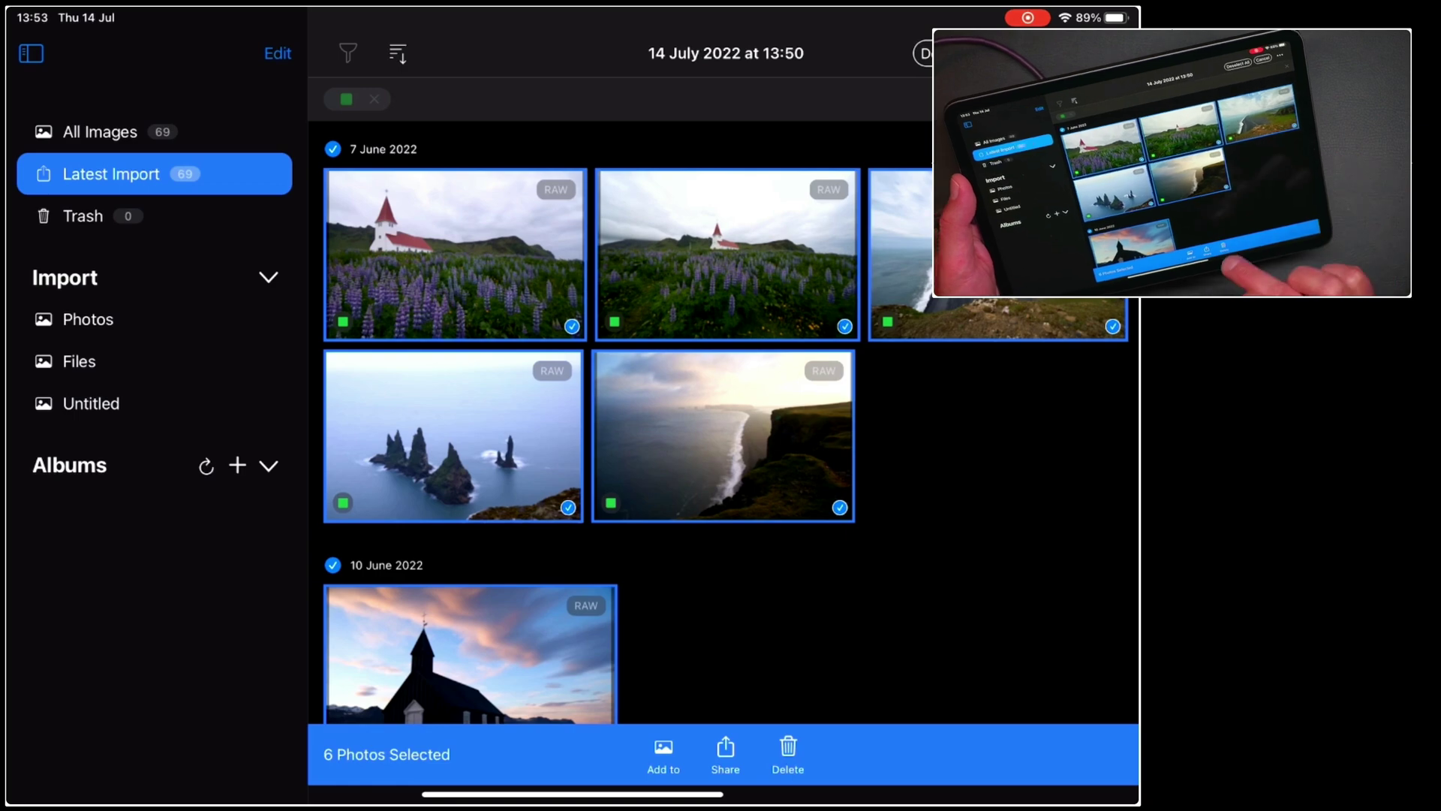
pyautogui.click(663, 754)
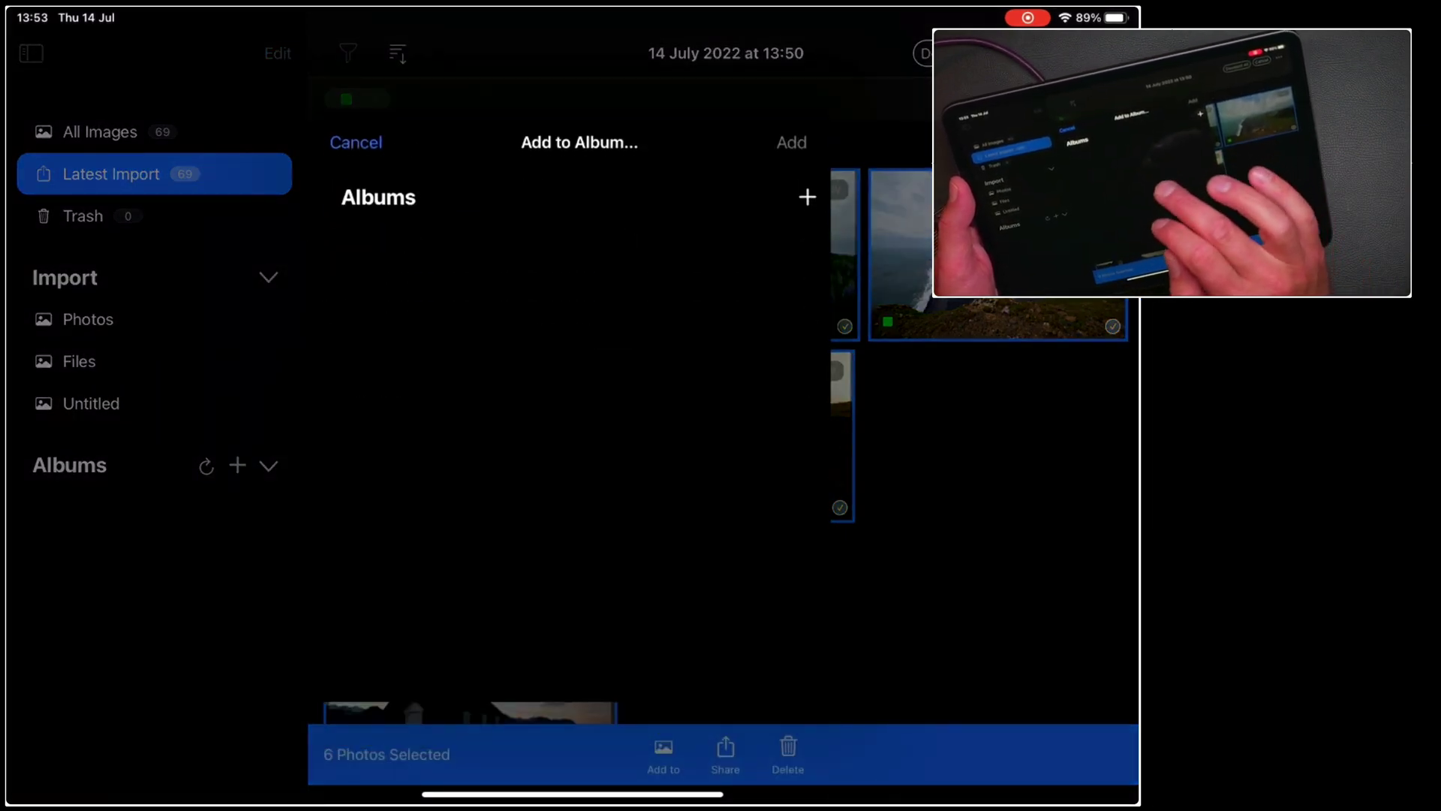
pyautogui.click(806, 198)
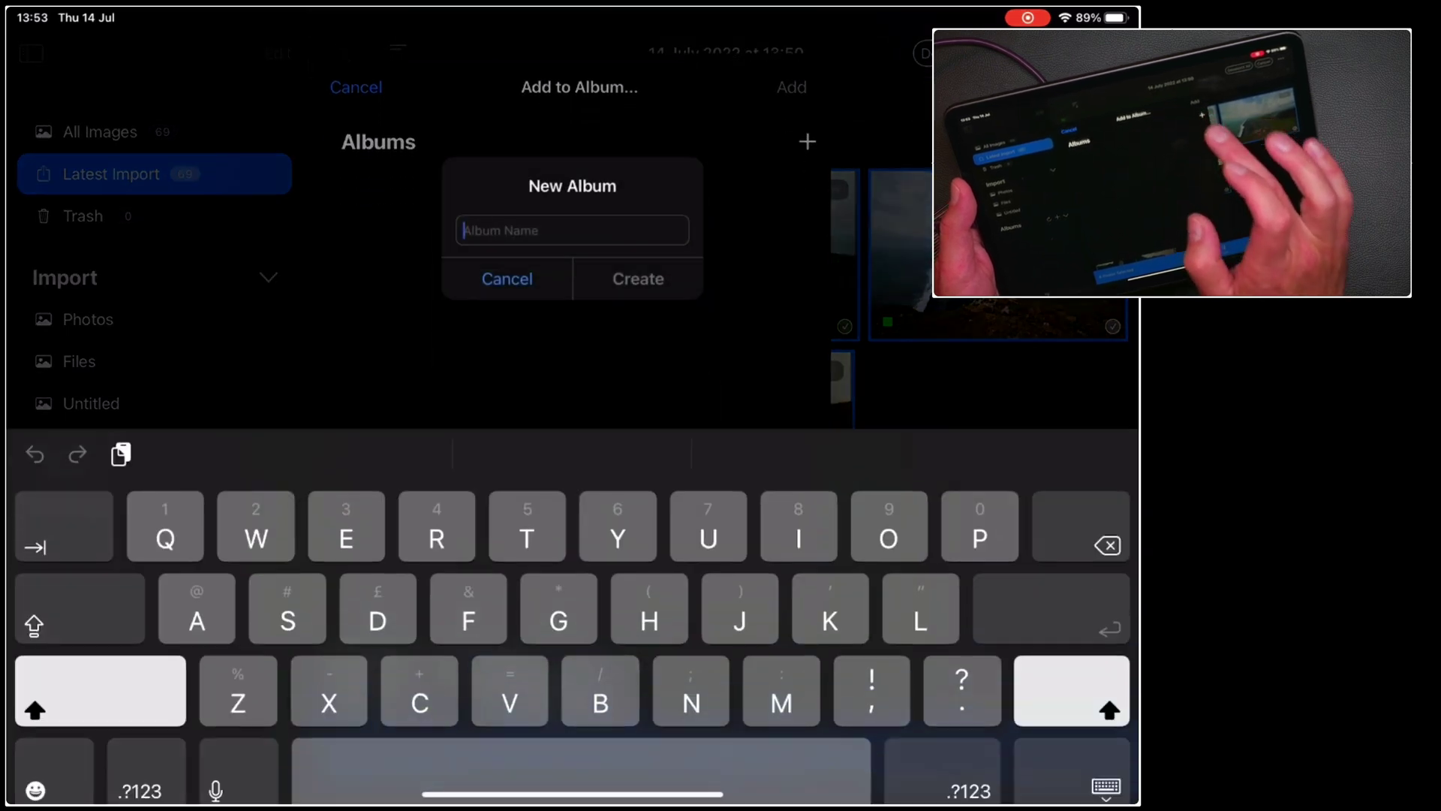
pyautogui.write('Ice')
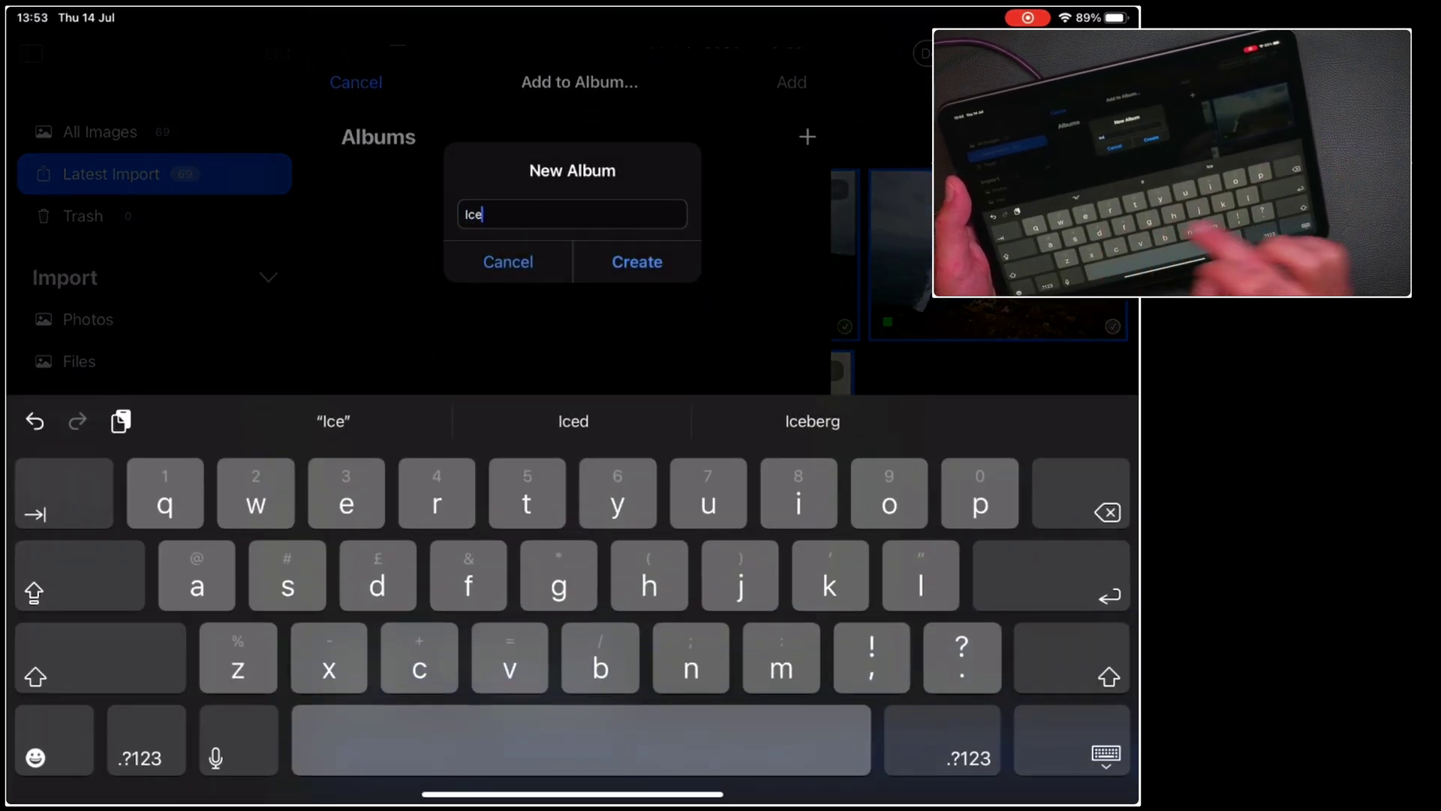
pyautogui.write('land')
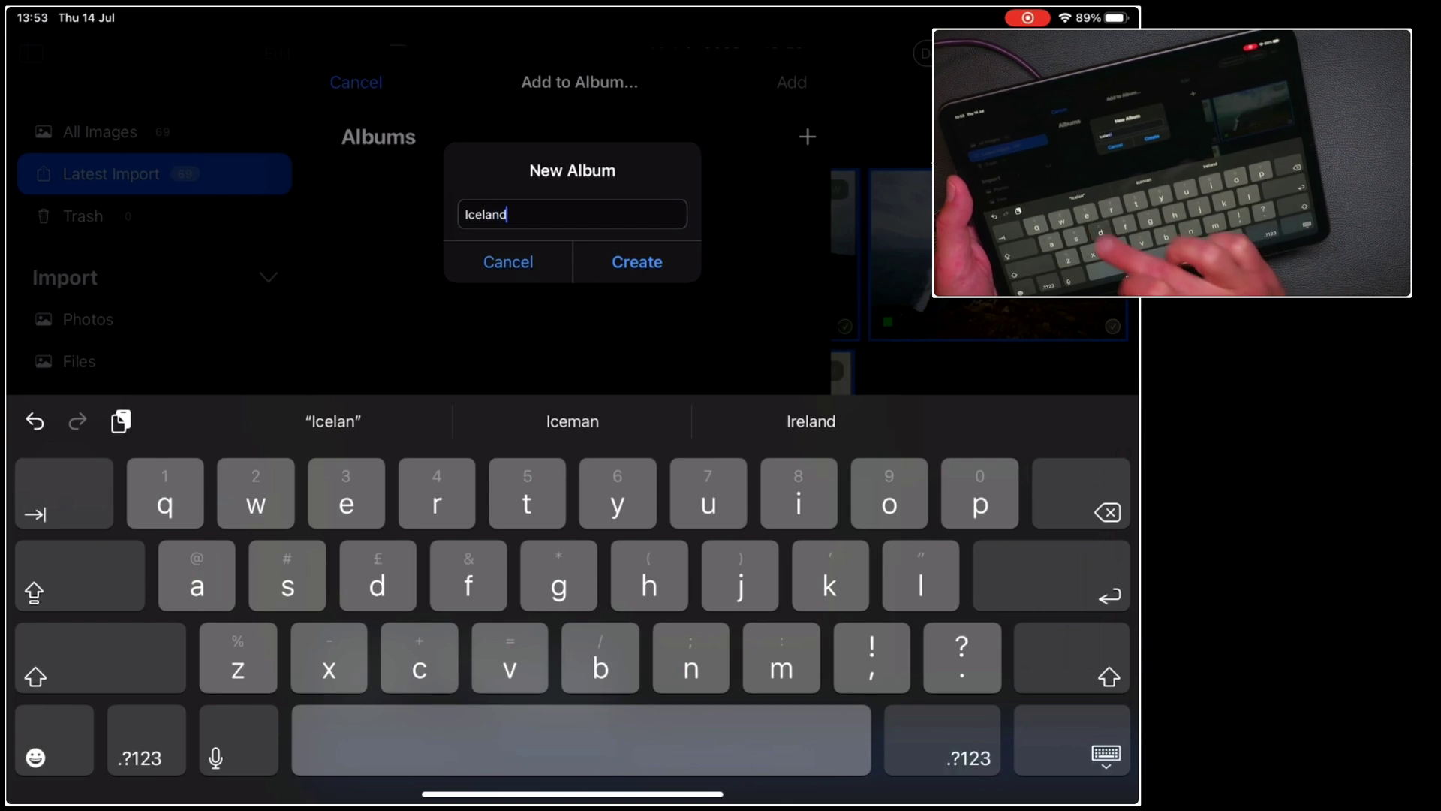
pyautogui.click(100, 658)
pyautogui.write('Sel')
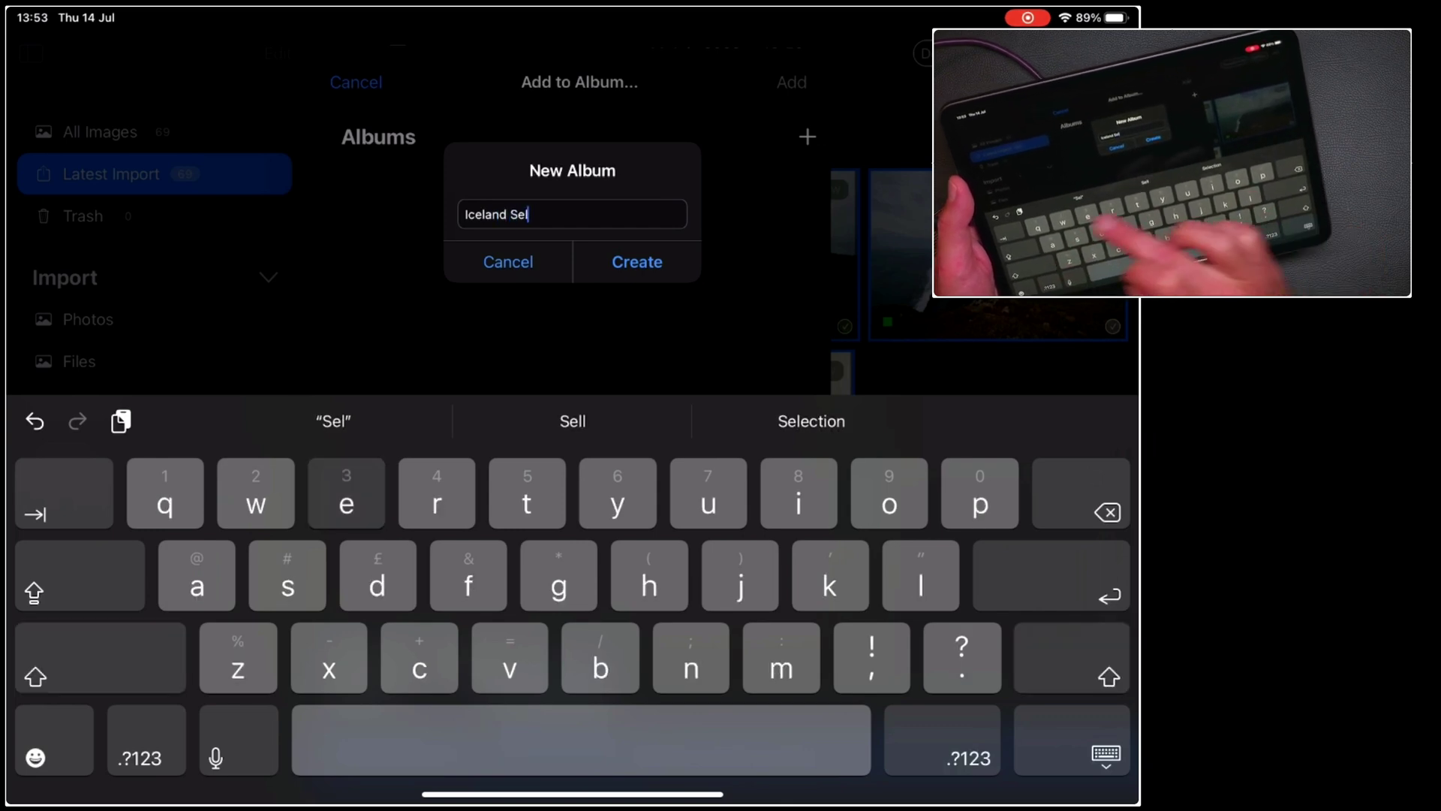
pyautogui.write('ects')
# Step: Create the album with the six photos and open it from the sidebar
pyautogui.click(636, 262)
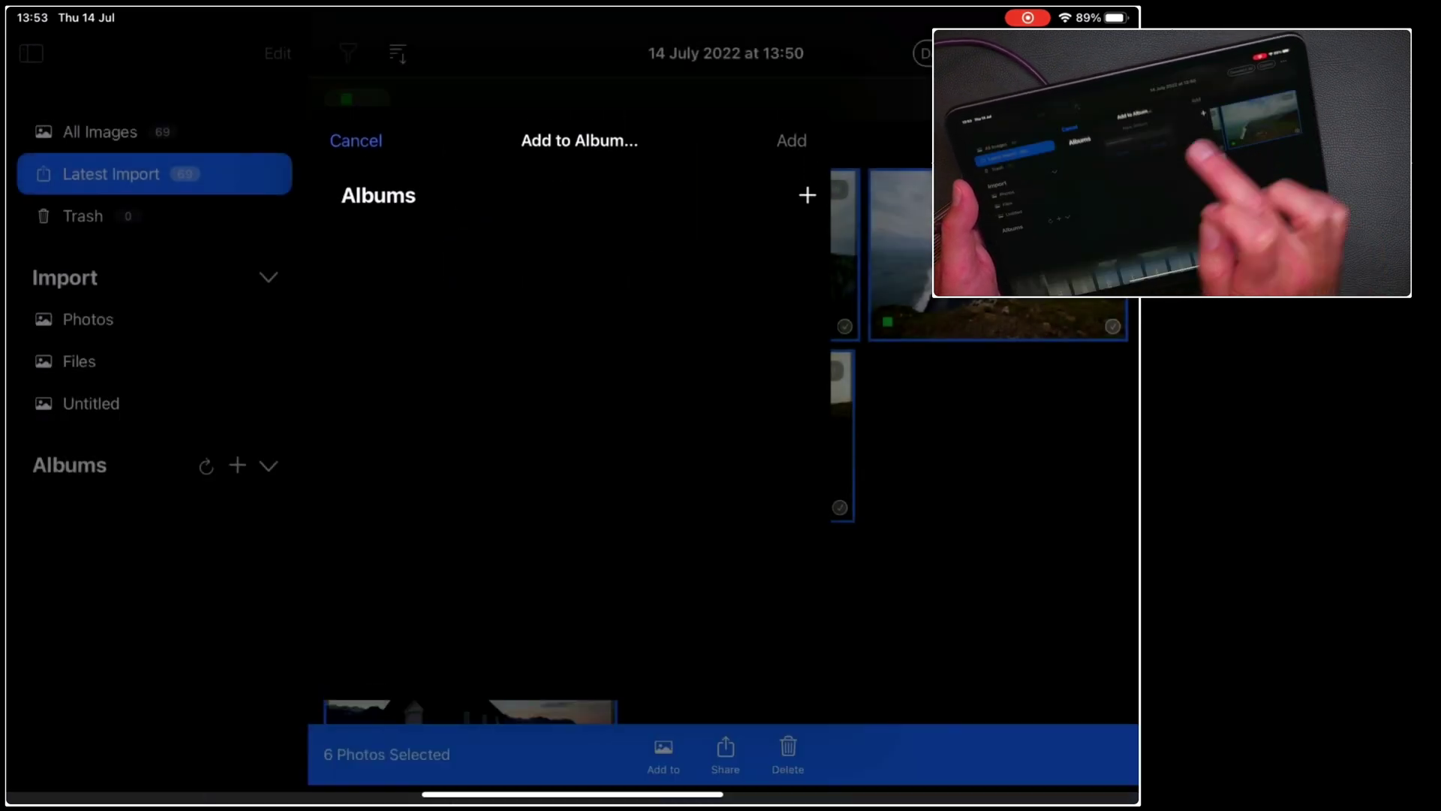
pyautogui.click(792, 142)
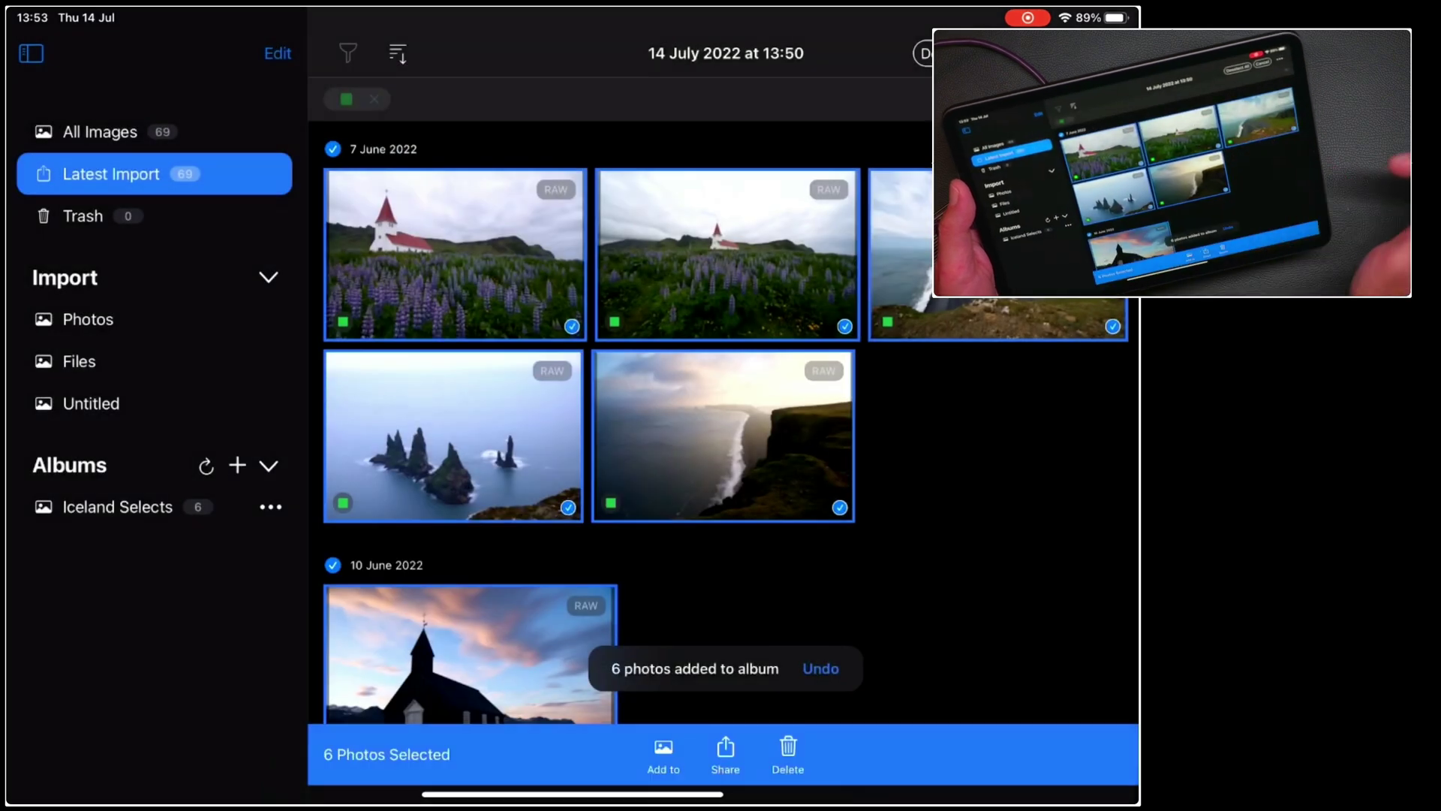
pyautogui.click(117, 506)
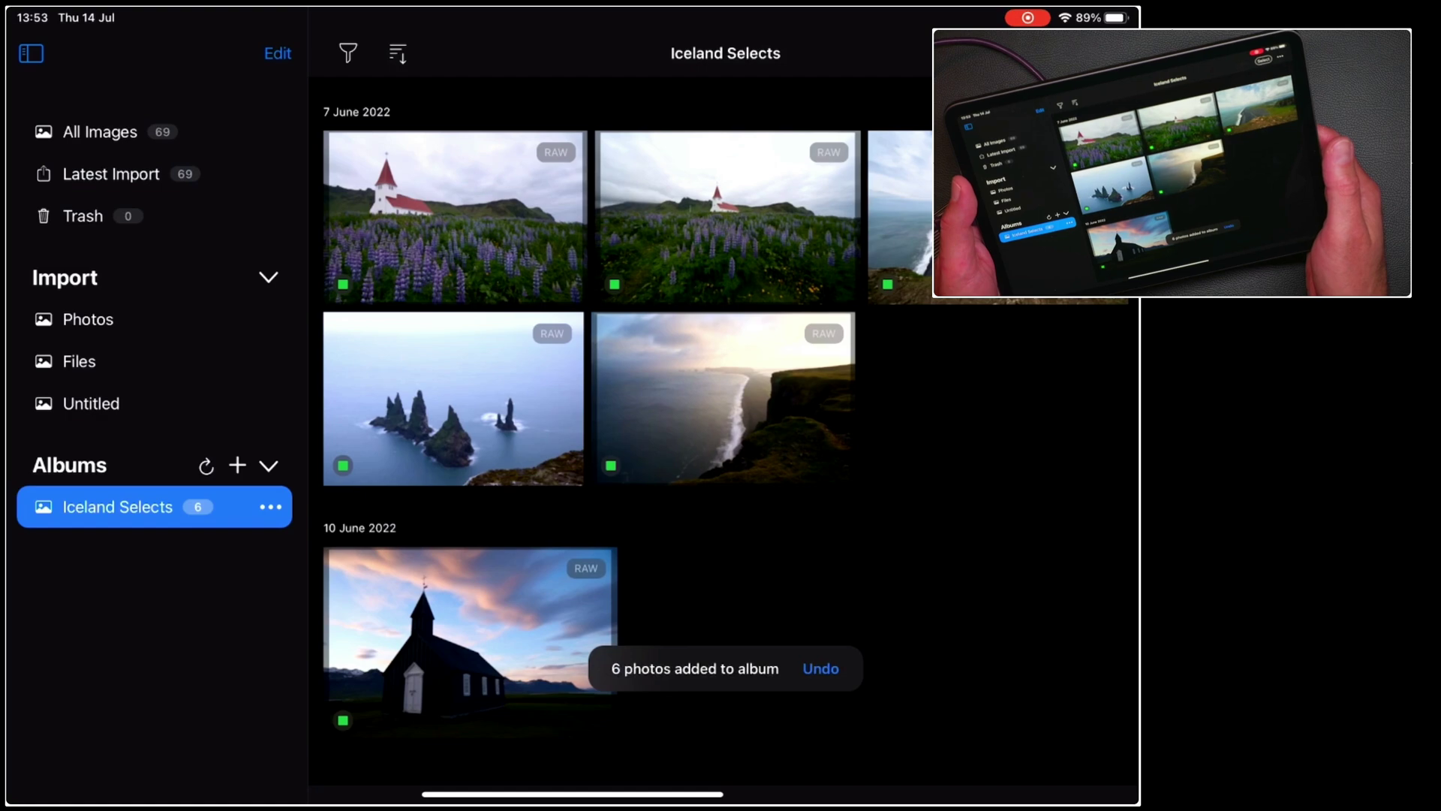
pyautogui.click(455, 217)
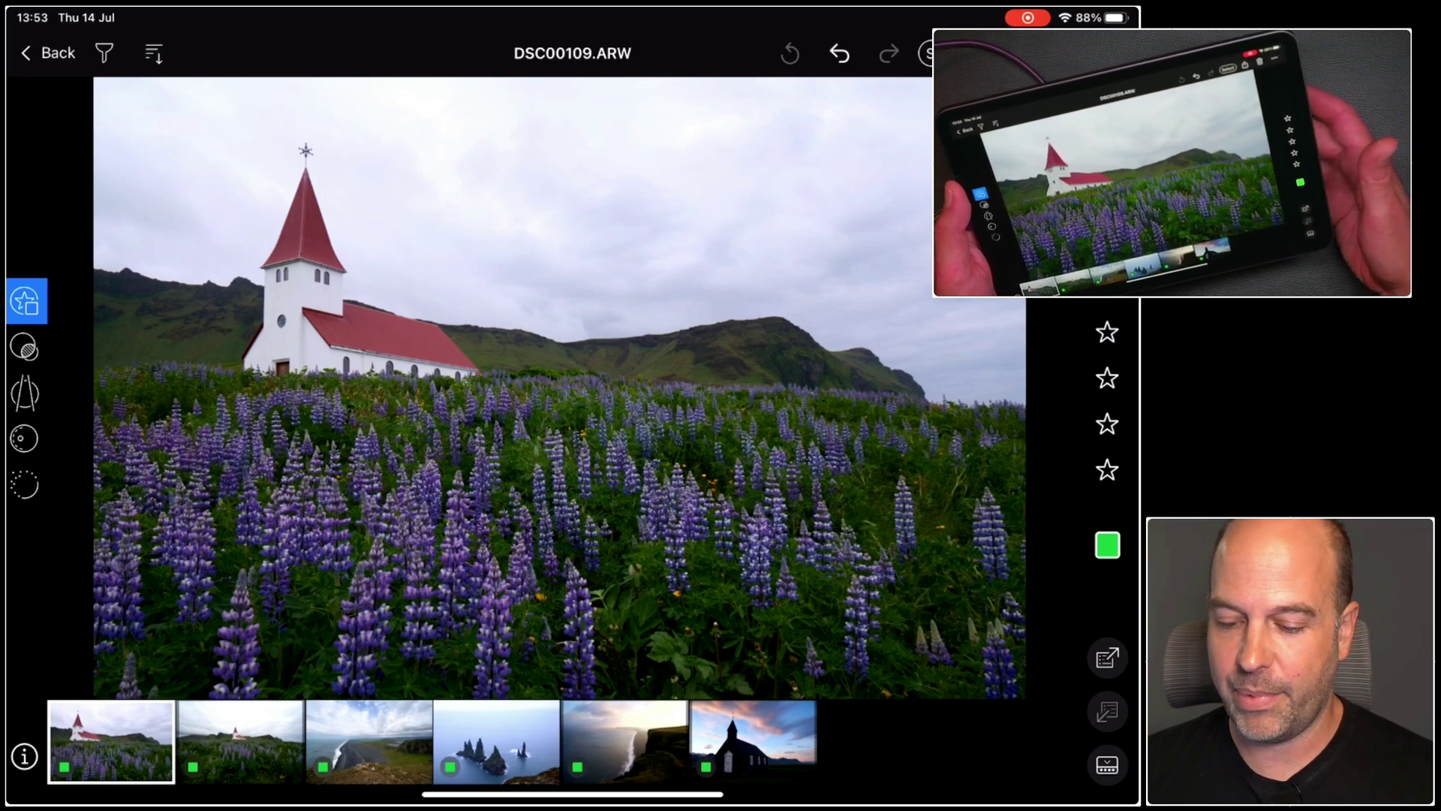
pyautogui.click(27, 54)
pyautogui.click(359, 53)
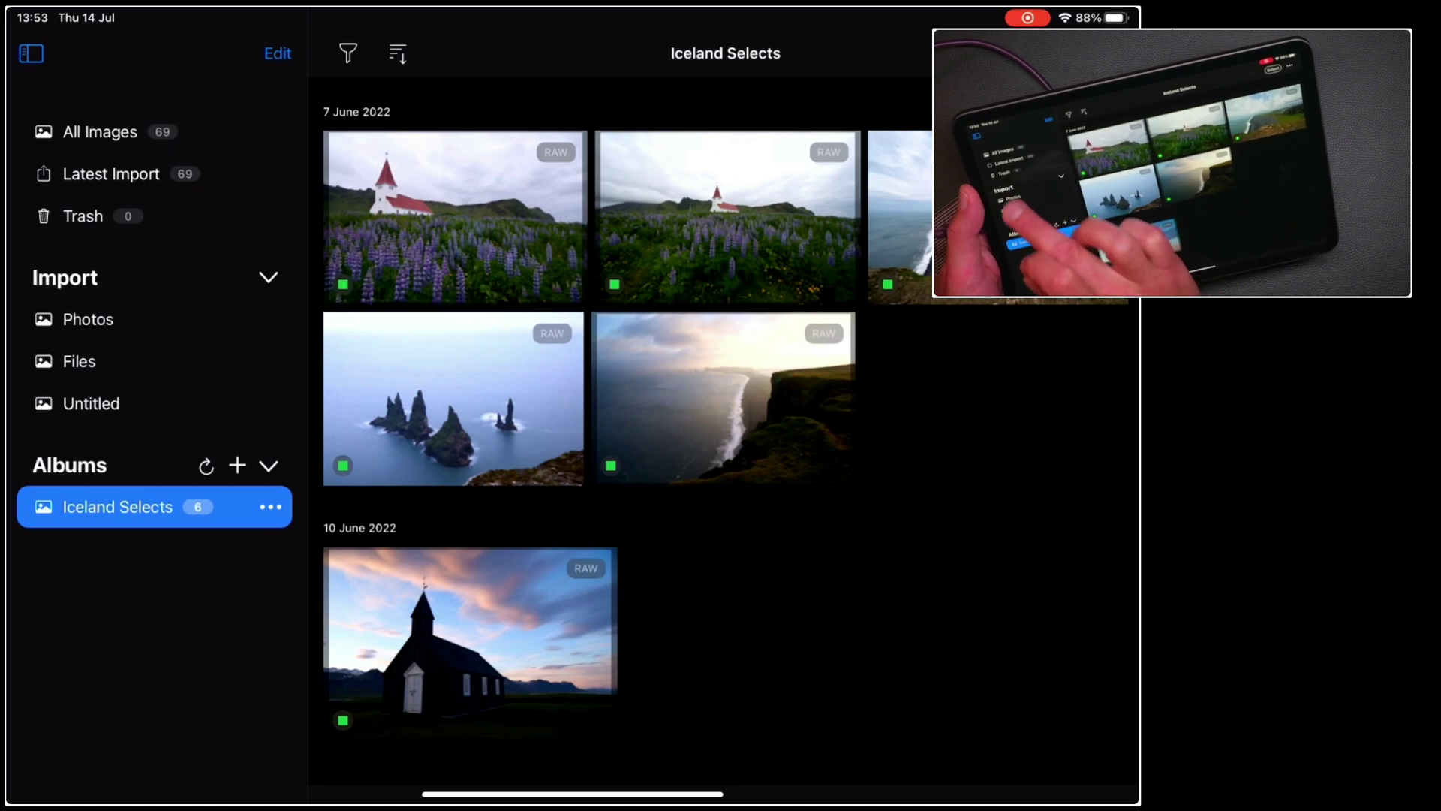
pyautogui.click(88, 319)
pyautogui.scroll(-2, 563, 451)
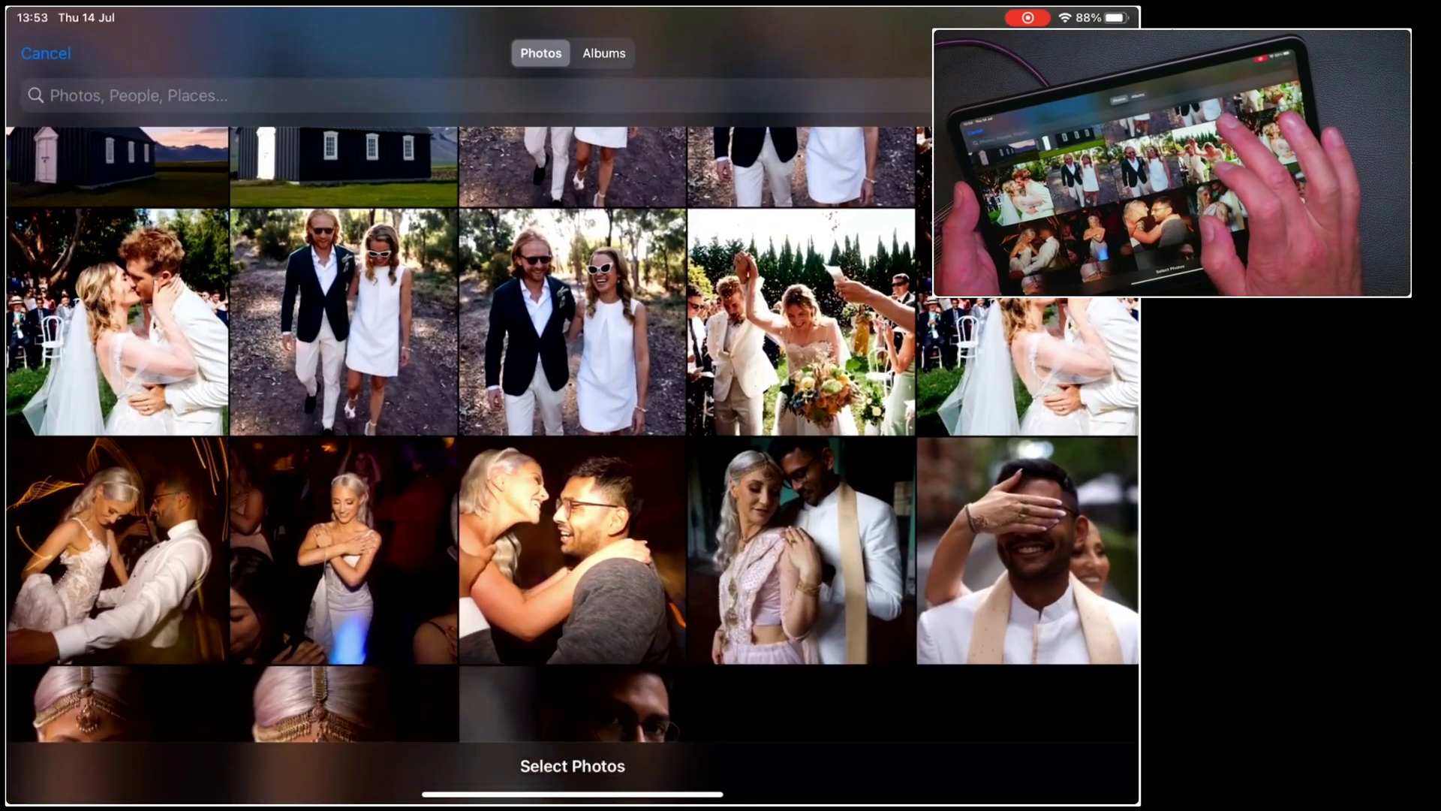
pyautogui.click(45, 53)
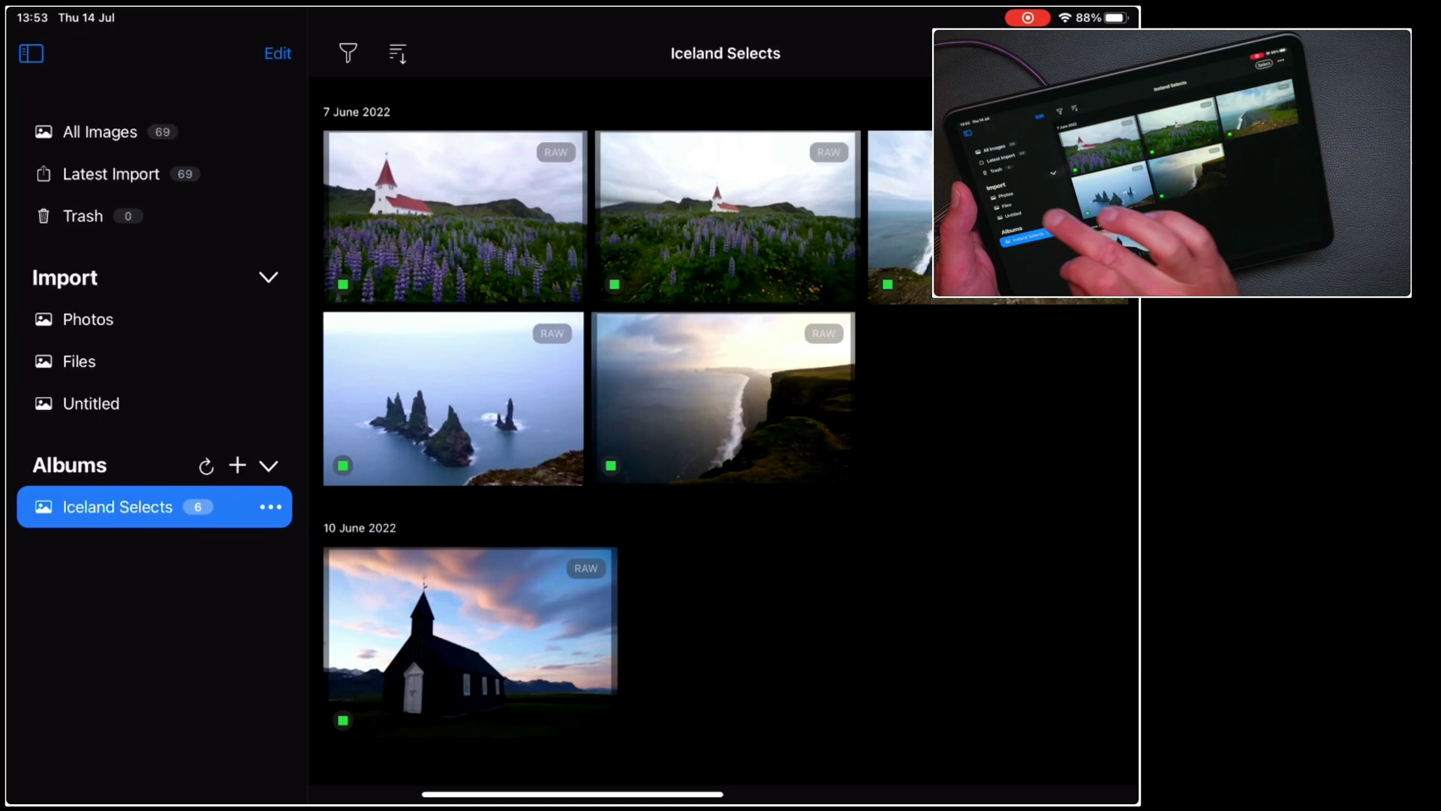
pyautogui.click(79, 360)
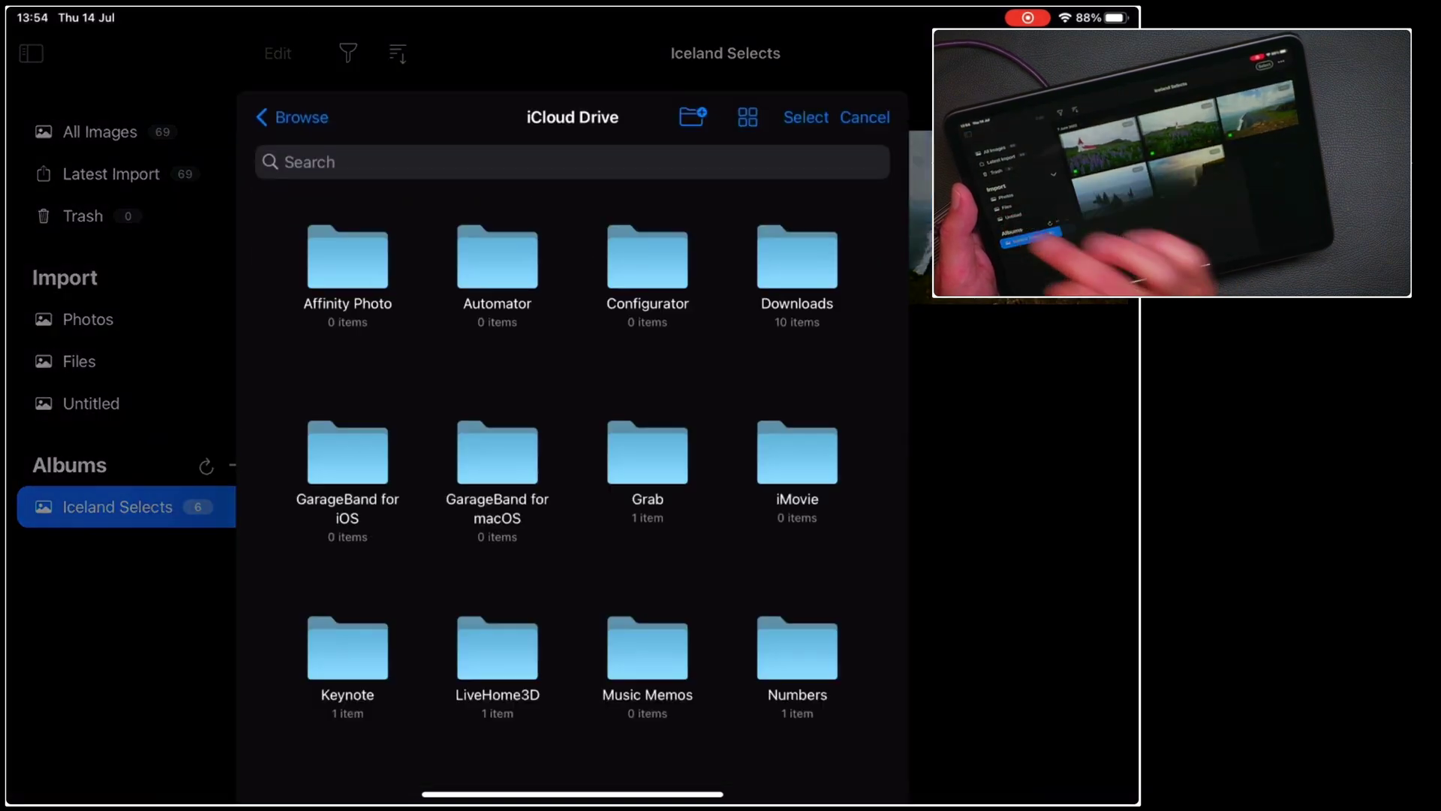
pyautogui.scroll(-3, 563, 451)
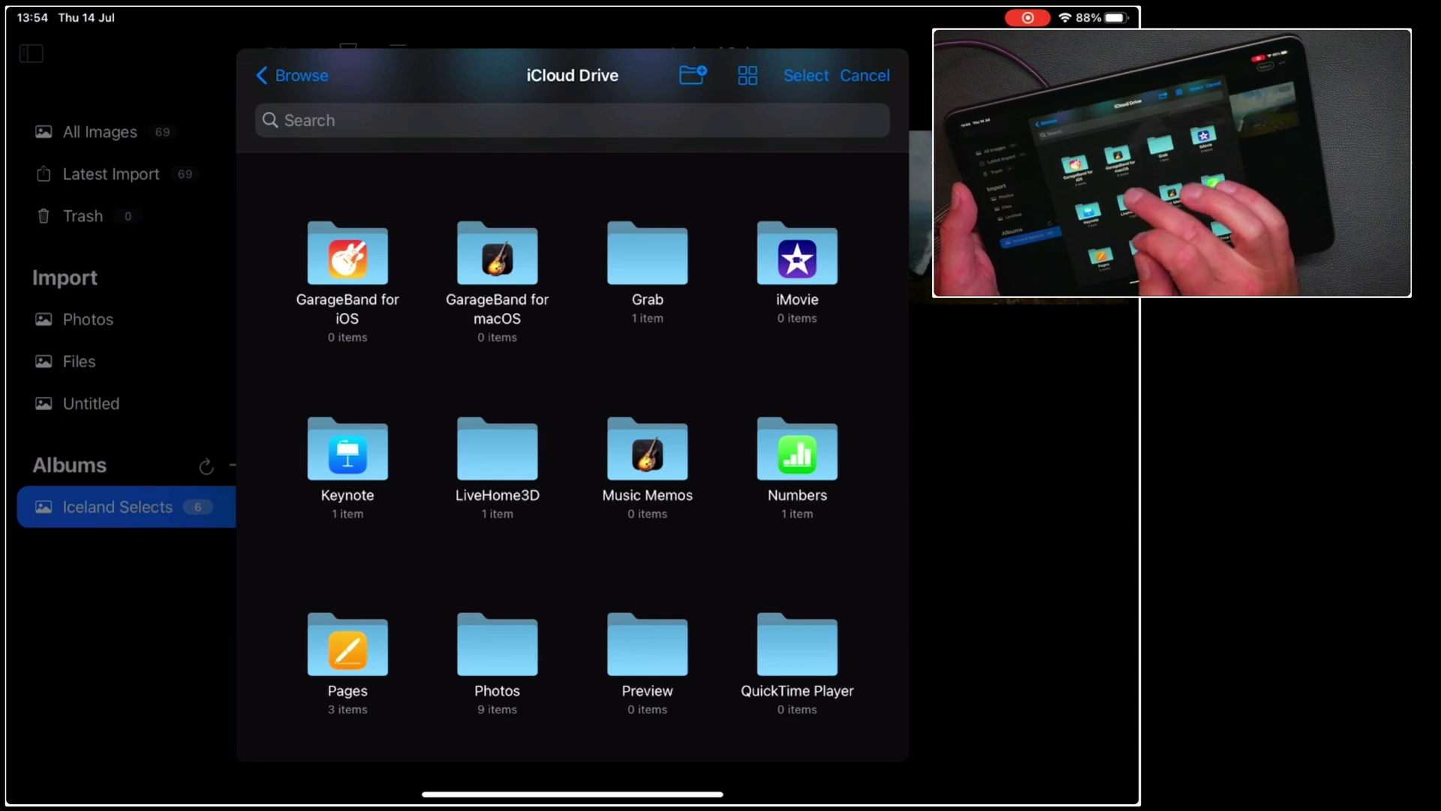
pyautogui.click(290, 75)
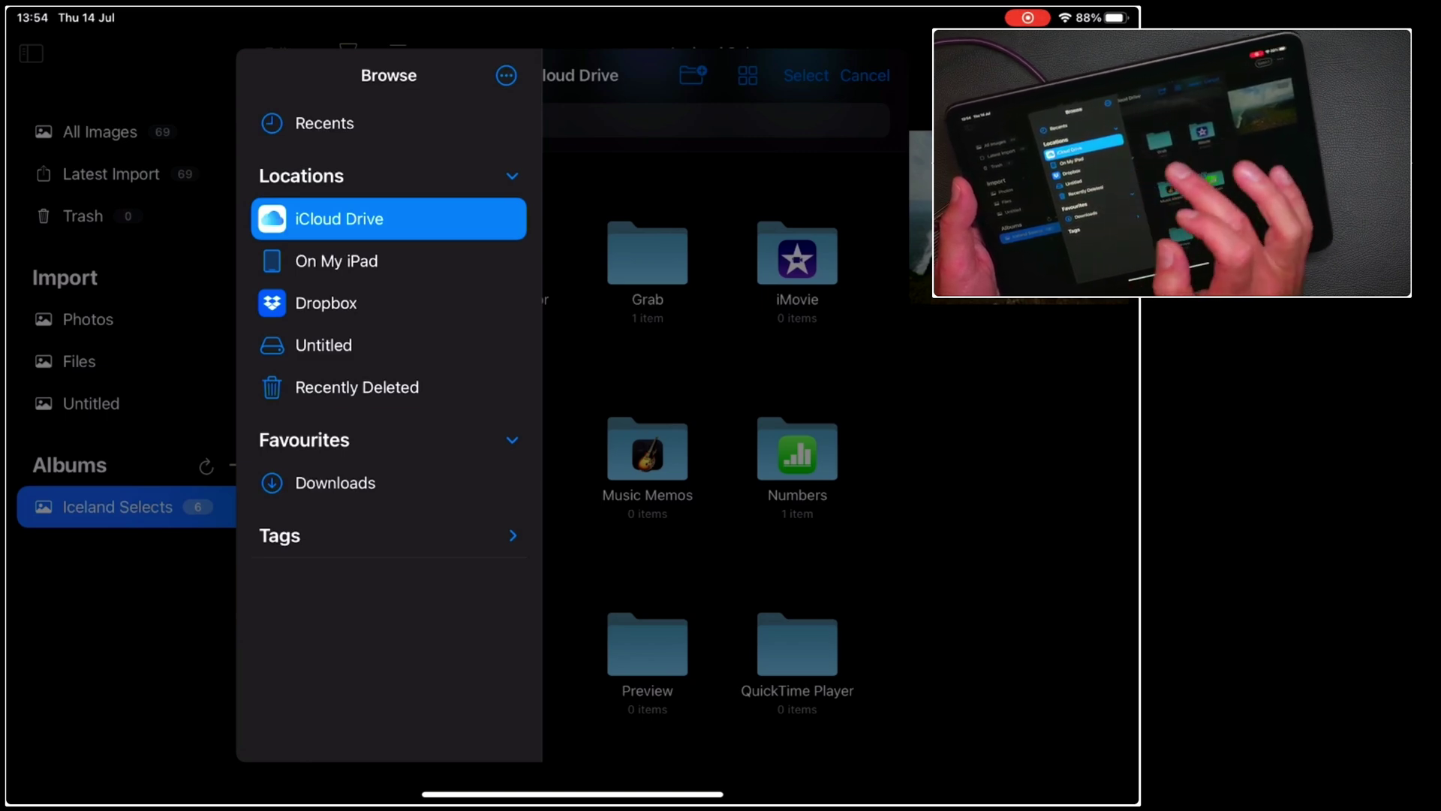
pyautogui.click(720, 371)
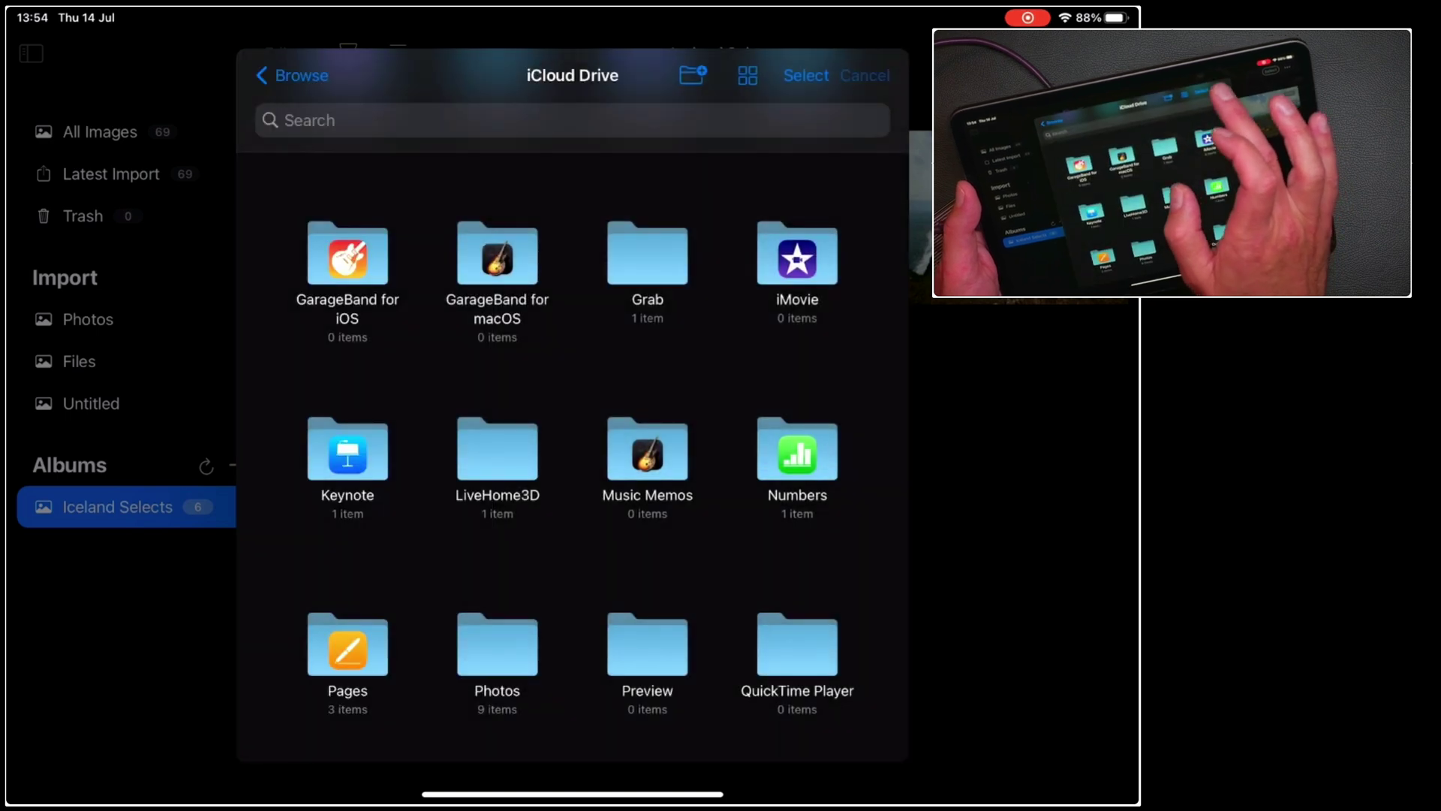
pyautogui.click(865, 75)
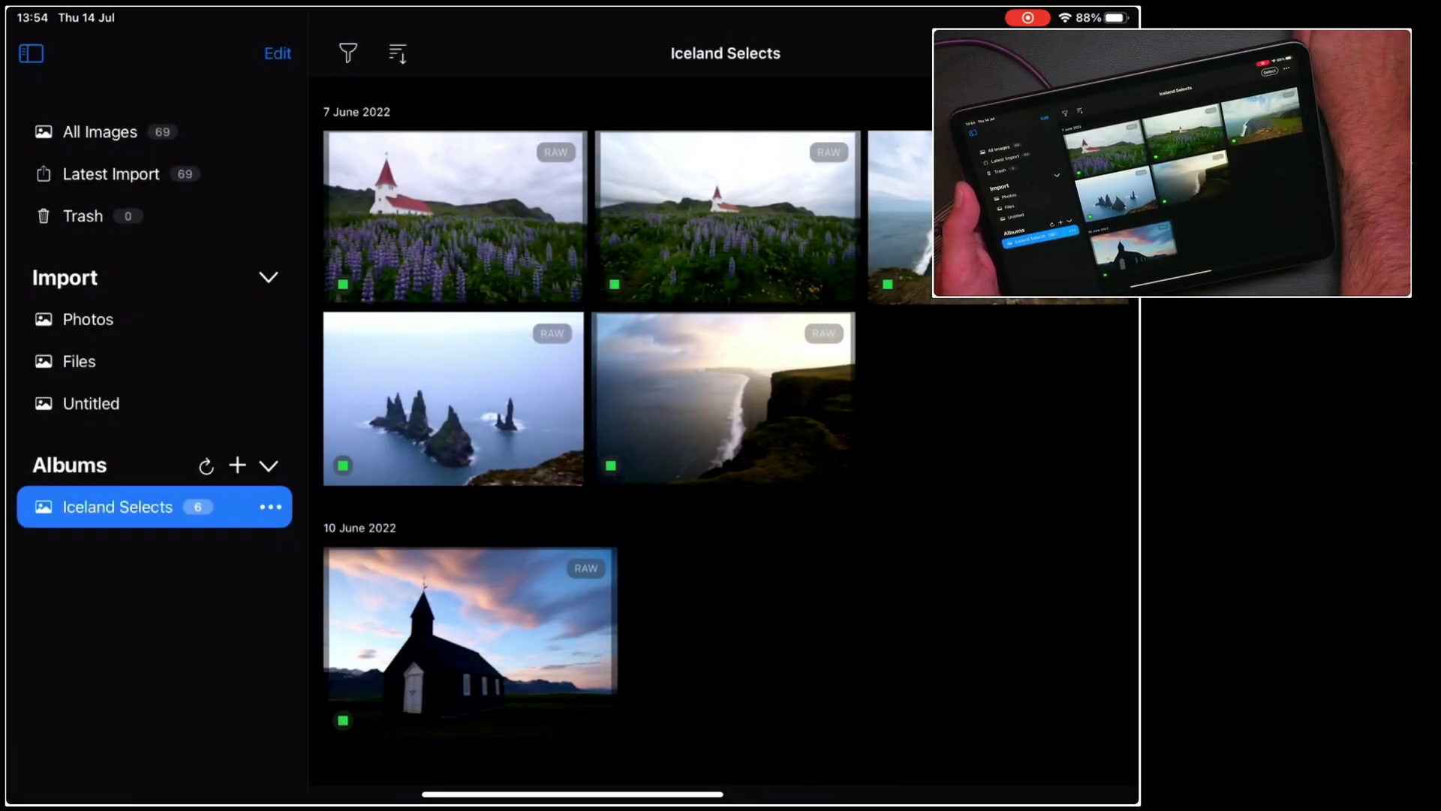